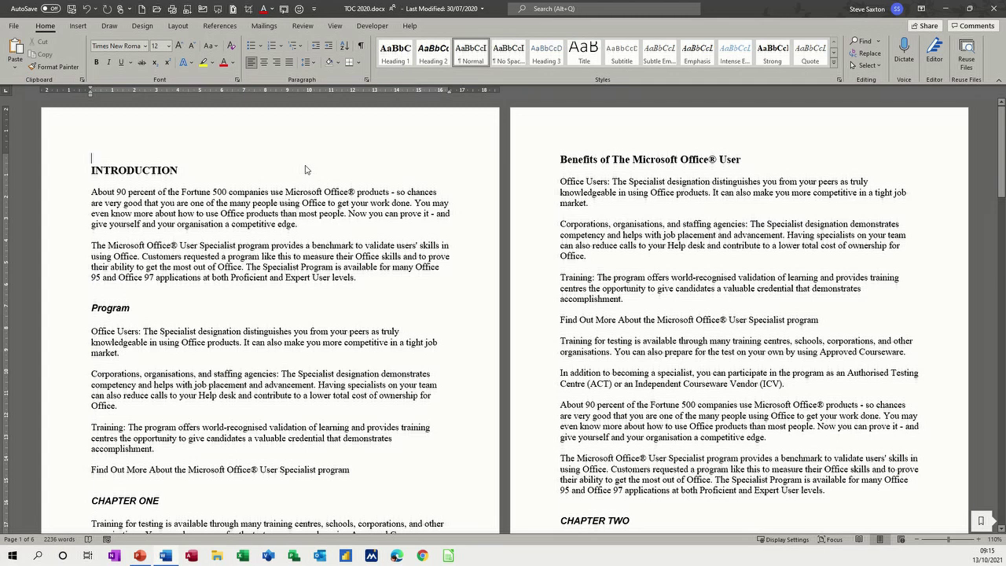
Apply the Heading 1 style to the CHAPTER ONE and CHAPTER TWO headings.
left_click(69, 175)
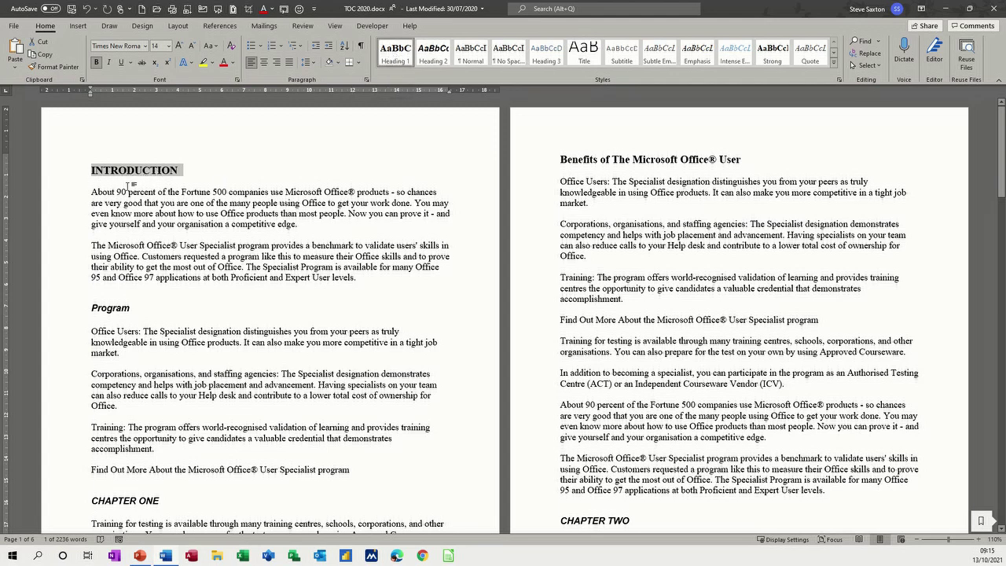
left_click(70, 309)
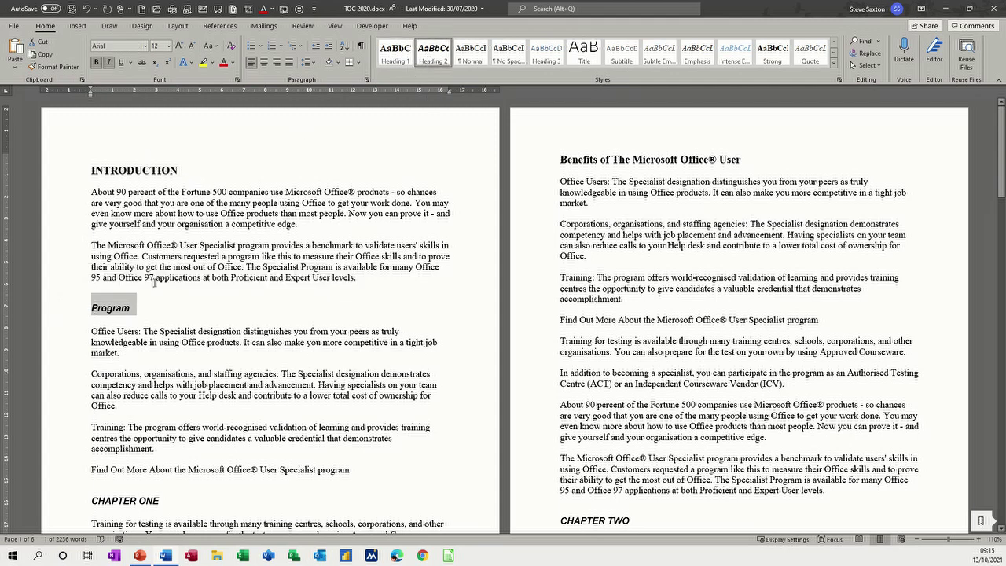
scroll(155, 282, "down", 2)
left_click(74, 425)
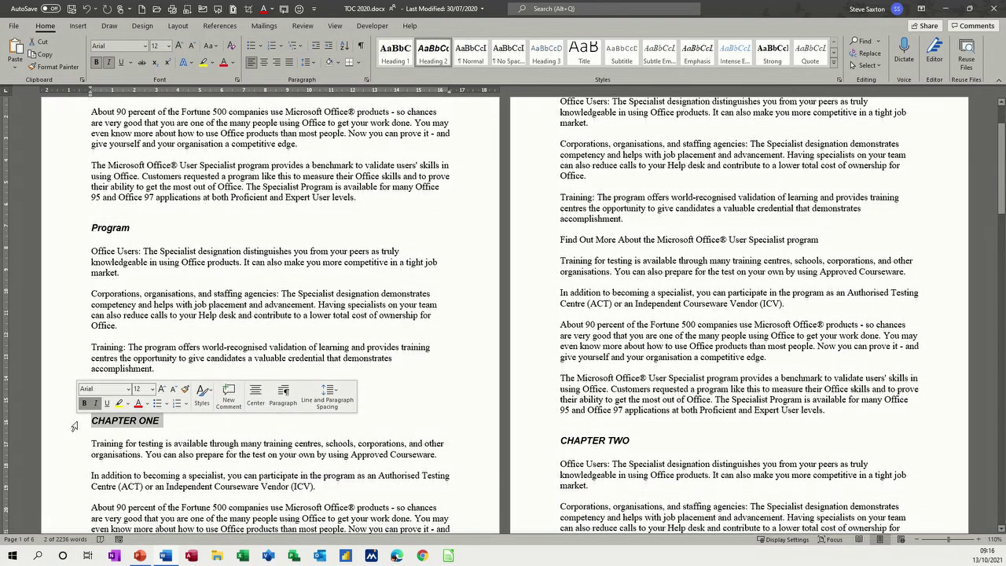
left_click(390, 62)
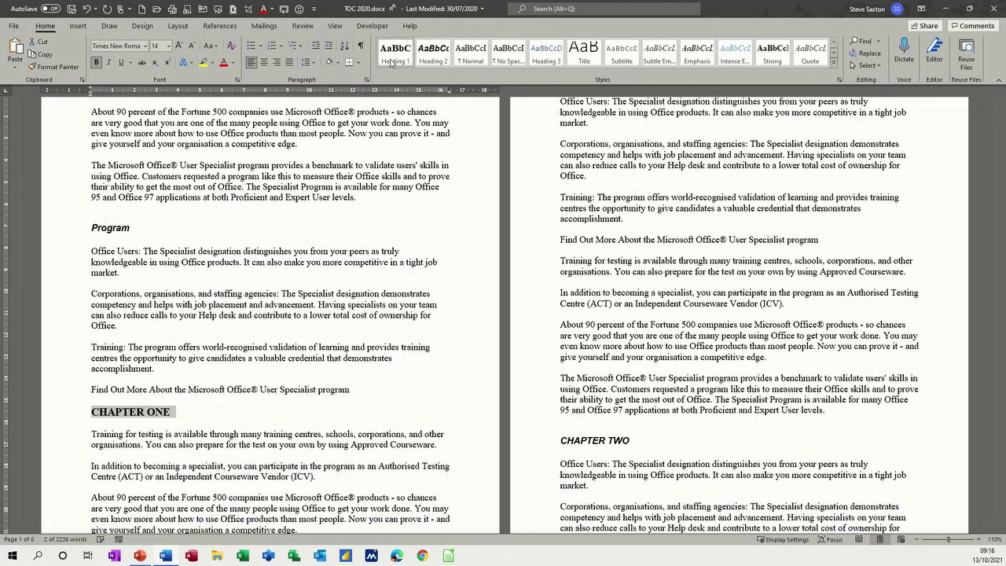
left_click(540, 442)
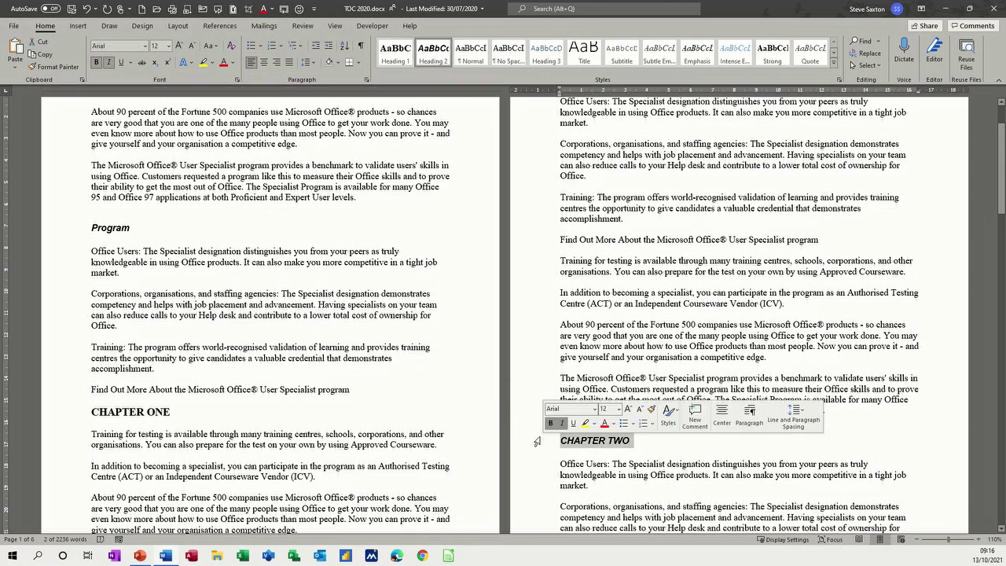
left_click(395, 54)
Apply the Heading 1 style to the CHAPTER THREE heading.
scroll(538, 267, "up", 1)
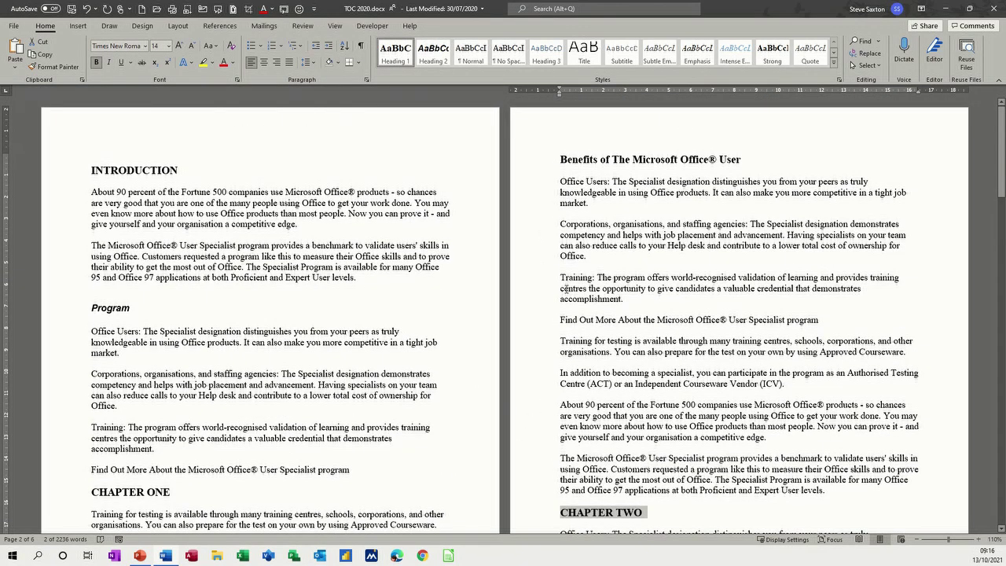
scroll(565, 289, "down", 15)
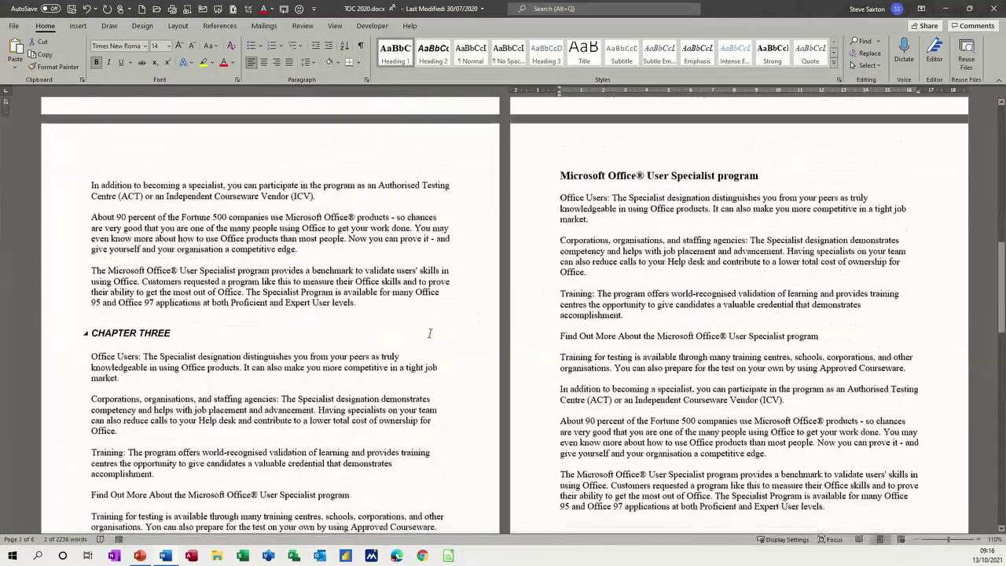
left_click(63, 333)
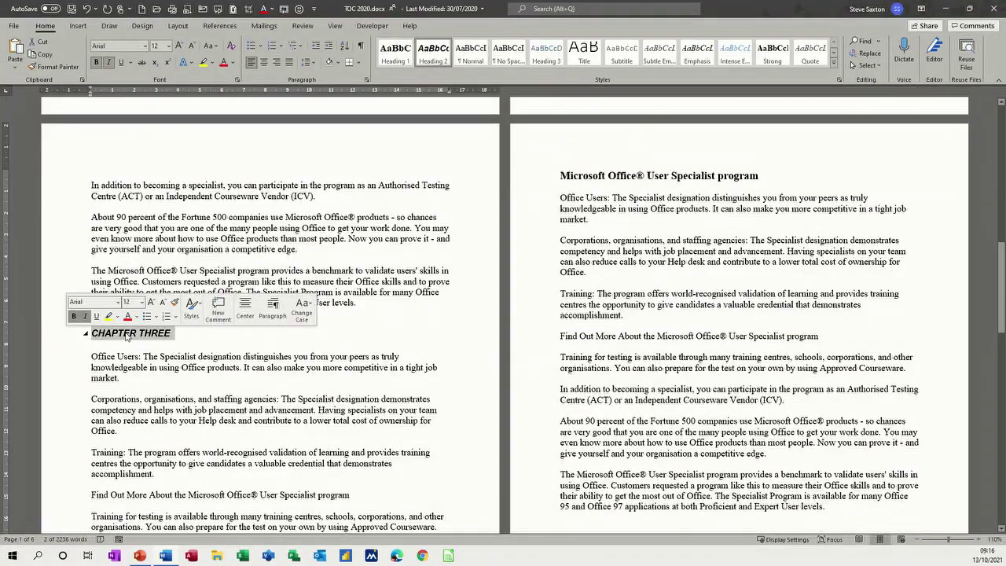
left_click(395, 53)
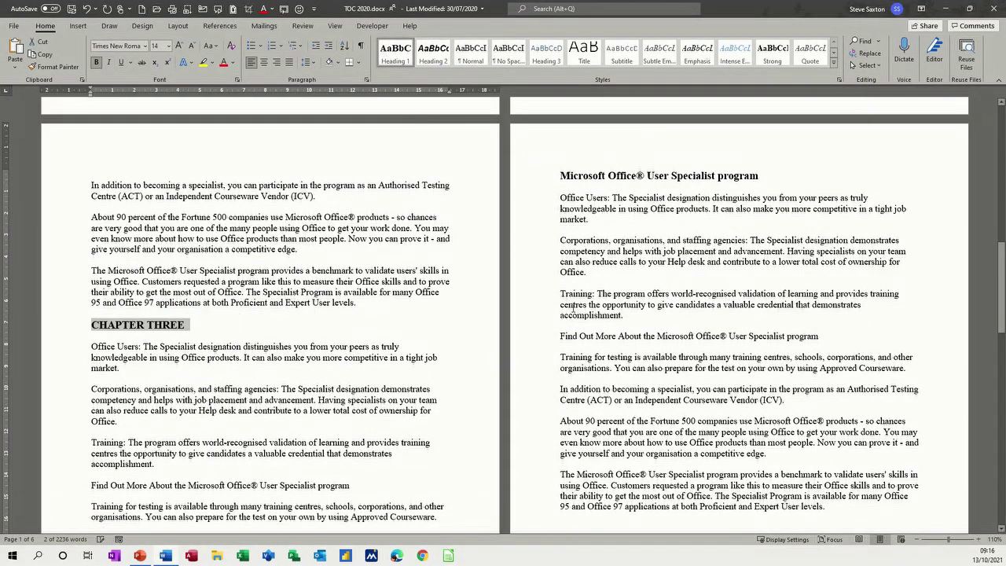
Apply the Heading 1 style to the "Specialist program" heading and change its text to UPPERCASE.
scroll(573, 306, "down", 15)
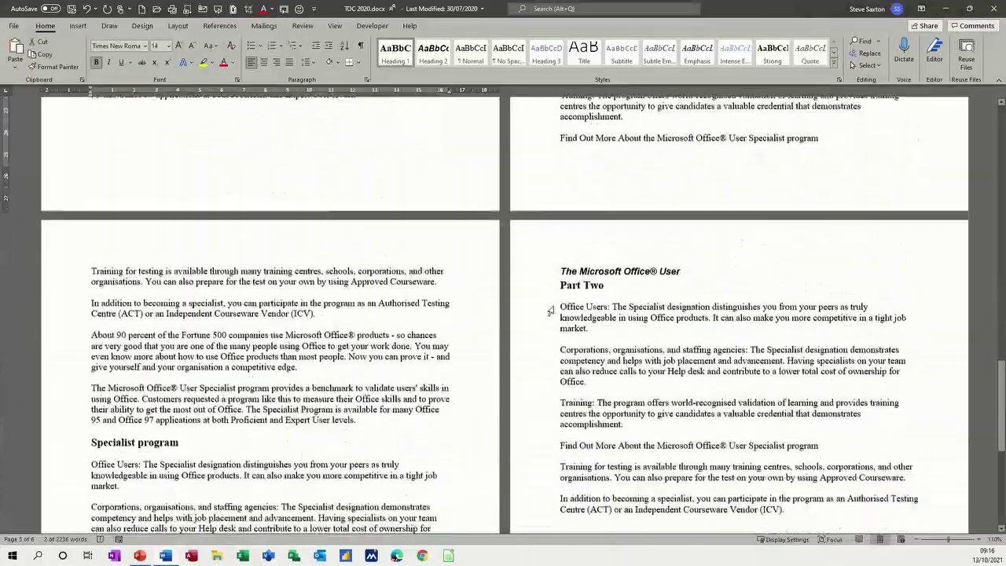
scroll(550, 311, "down", 10)
scroll(457, 353, "up", 10)
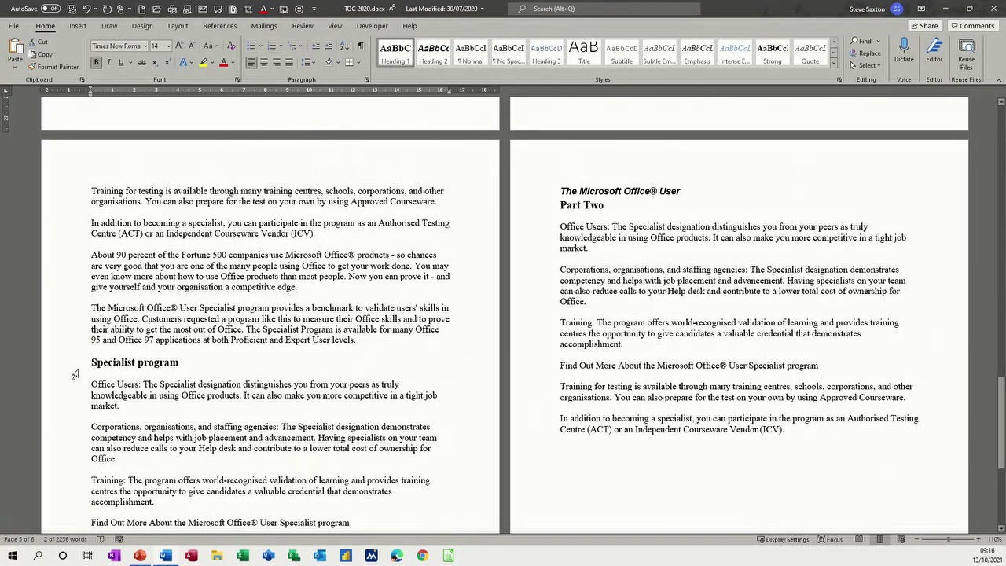
left_click(70, 365)
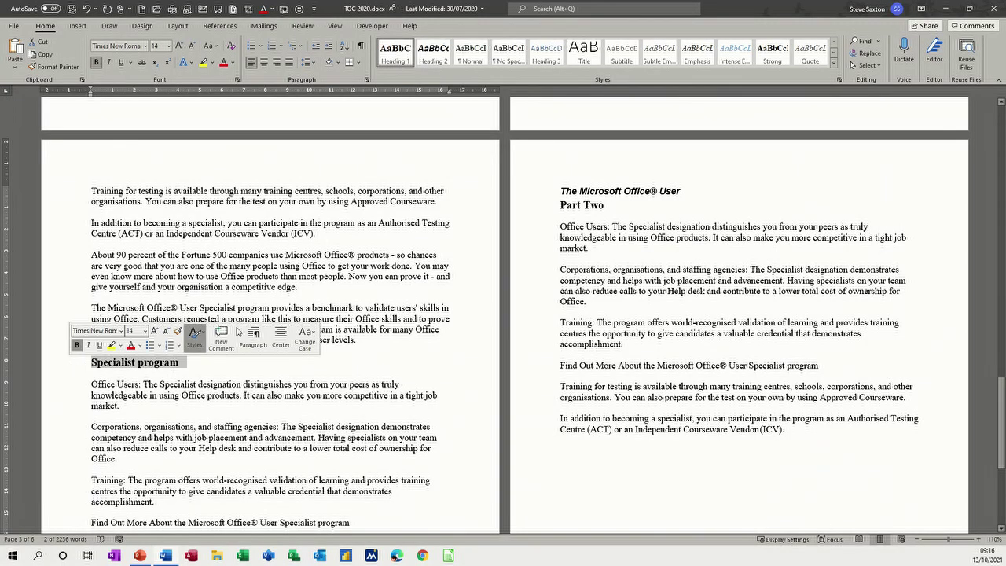
left_click(396, 62)
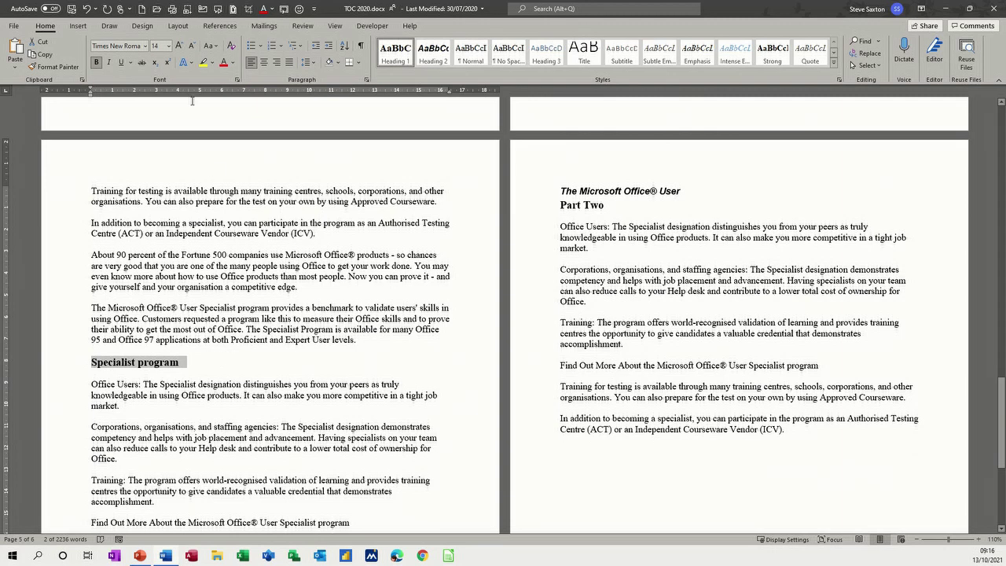
left_click(210, 50)
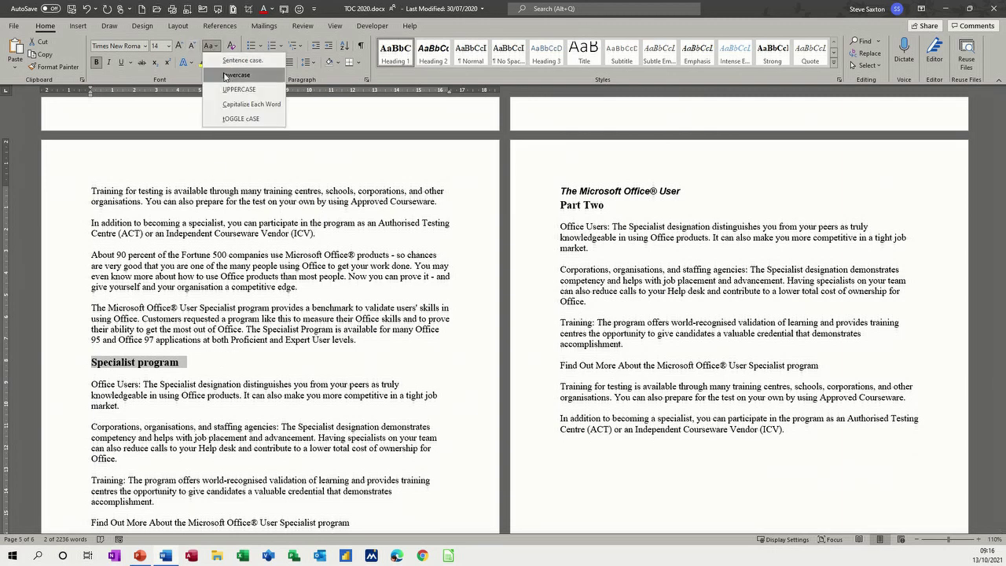
left_click(229, 86)
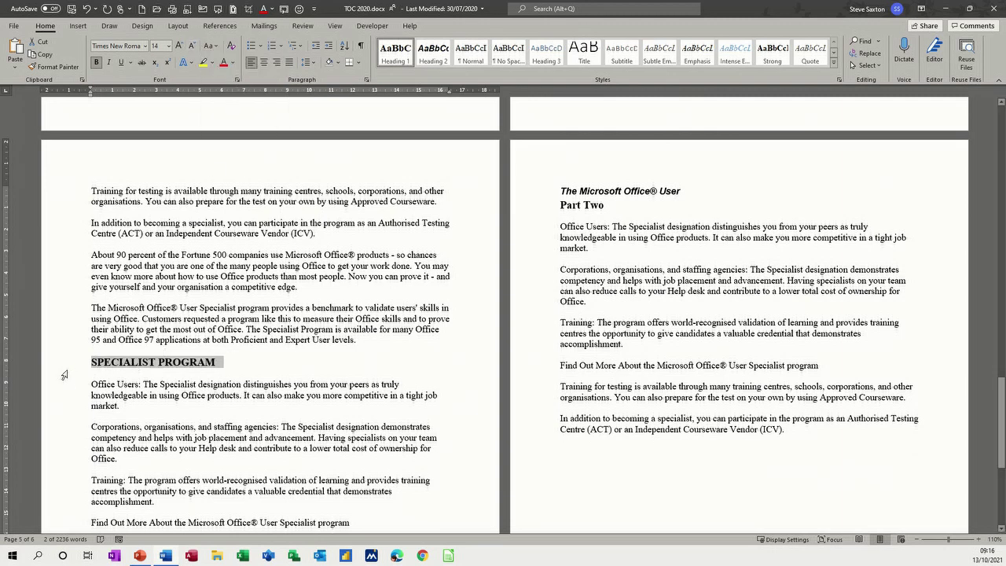
Display the Navigation Pane to show the document's heading structure.
scroll(236, 361, "up", 5)
scroll(251, 355, "up", 15)
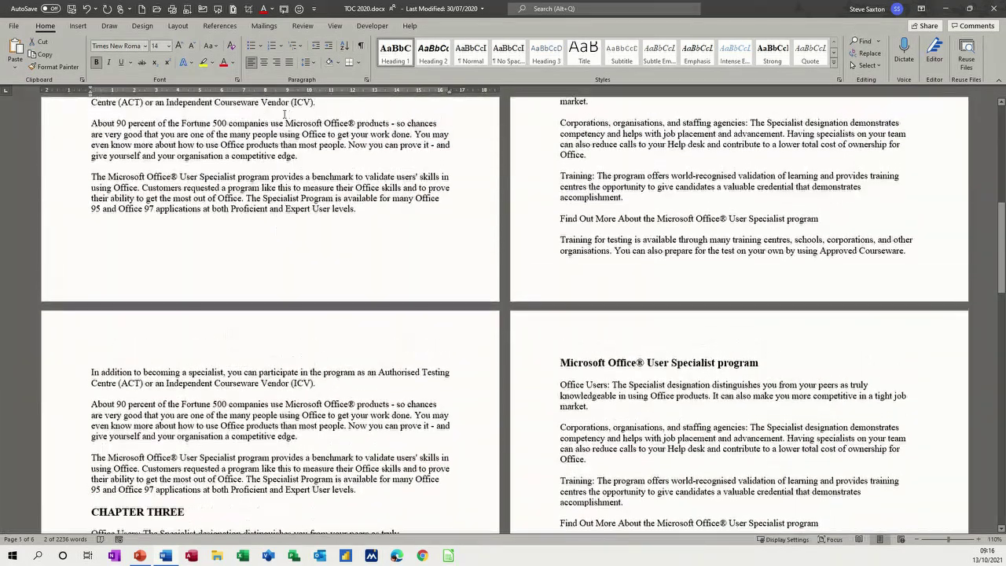
left_click(333, 26)
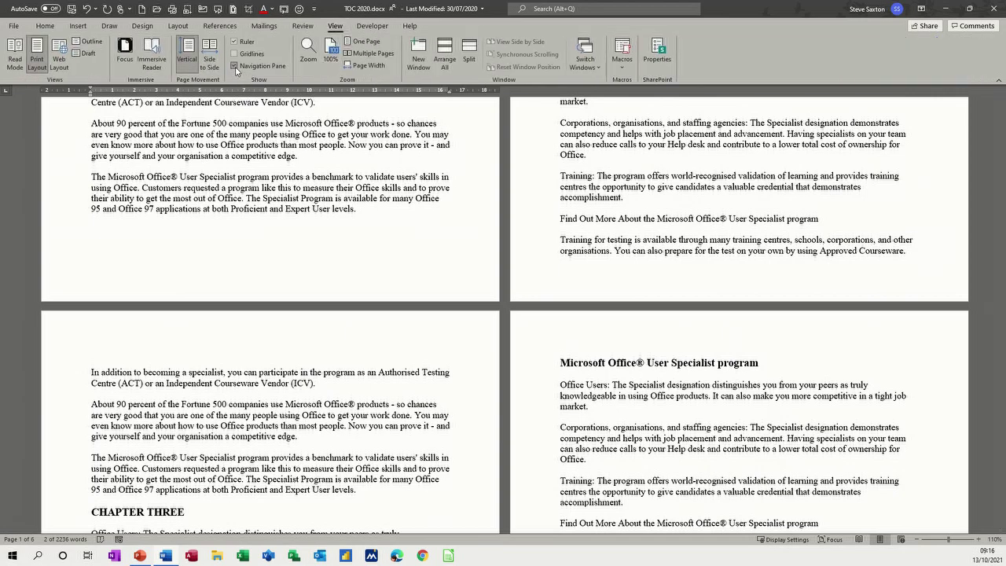
left_click(234, 66)
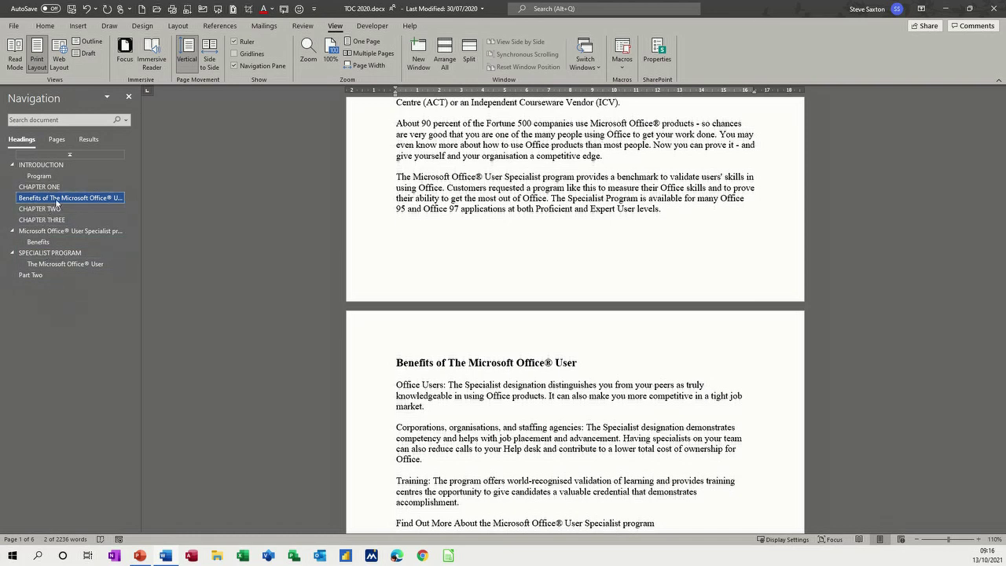
Apply the Heading 2 style to the "Benefits of The Microsoft Office® User" heading.
scroll(416, 279, "up", 1)
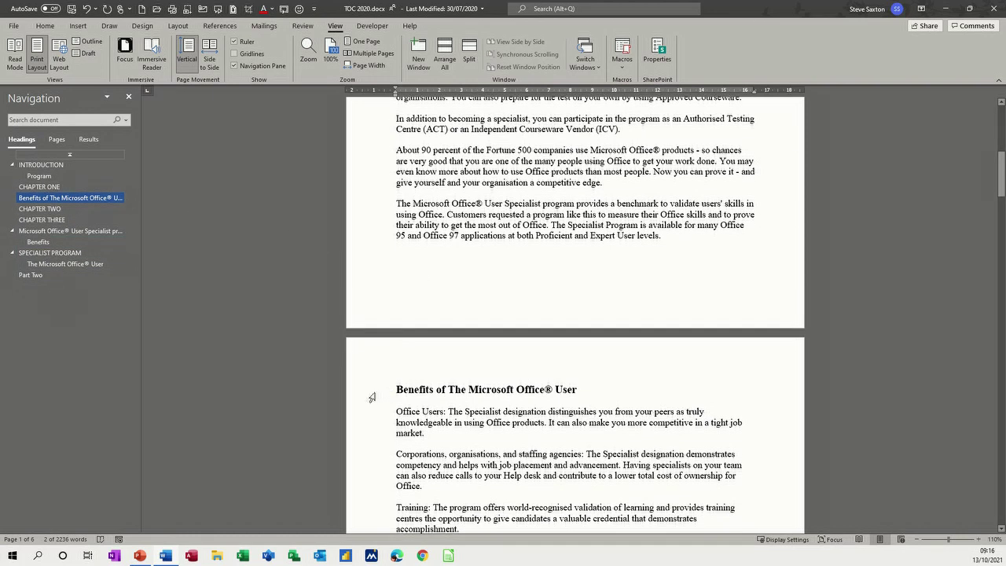
left_click(374, 393)
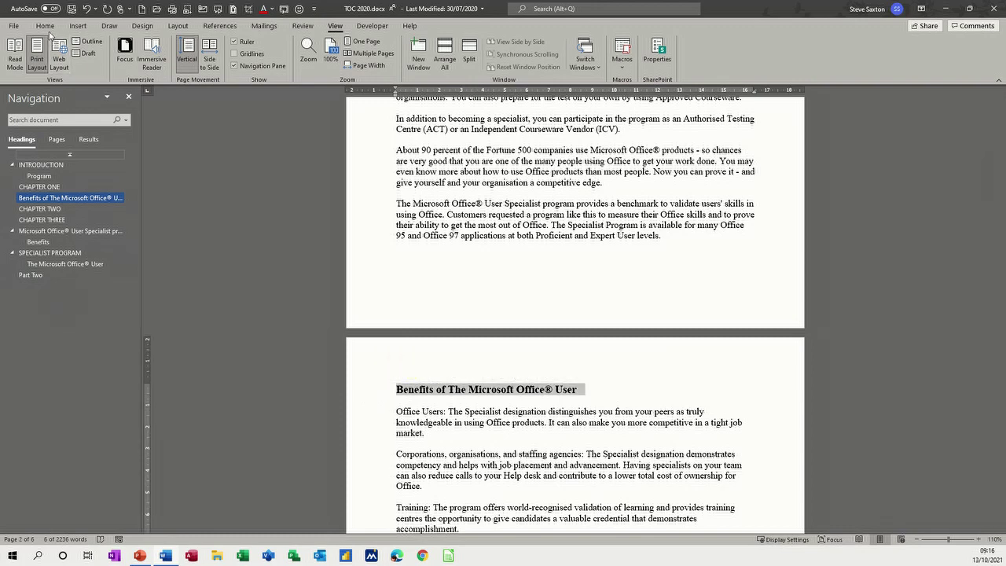
left_click(45, 26)
left_click(430, 55)
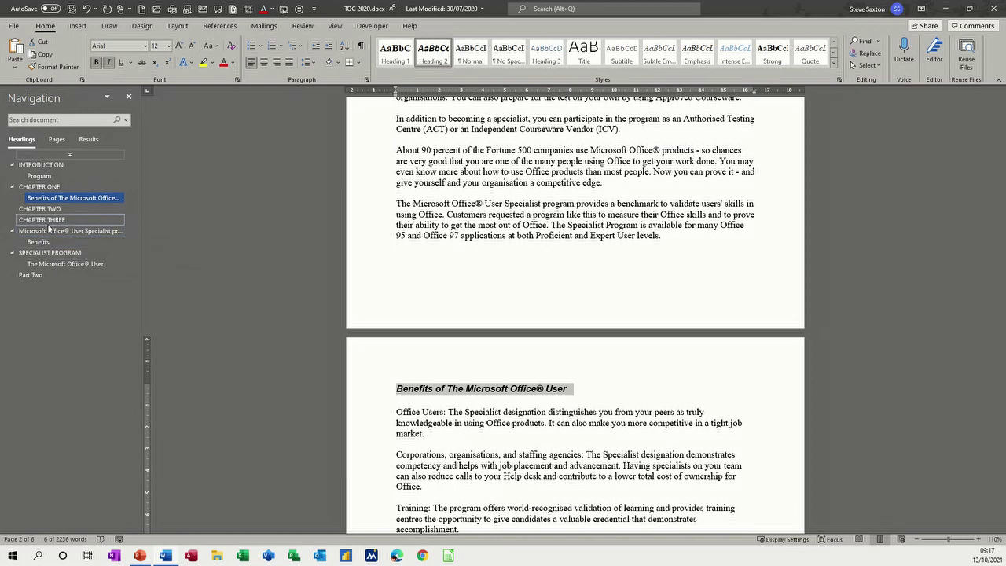
Jump to the "Microsoft Office® User Specialist program" heading, check the style of its Benefits subheading, and go to Part Two.
left_click(49, 233)
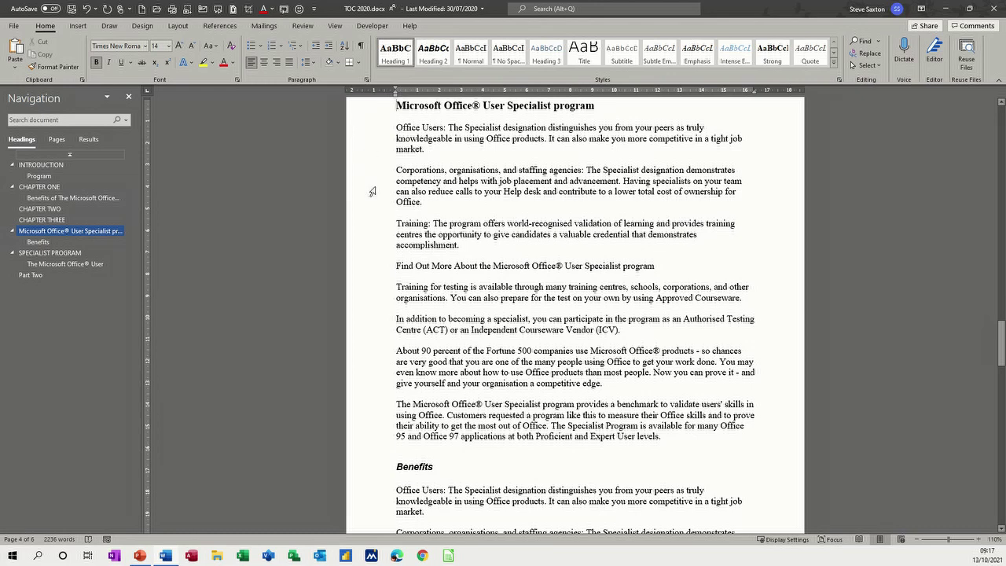
left_click(382, 465)
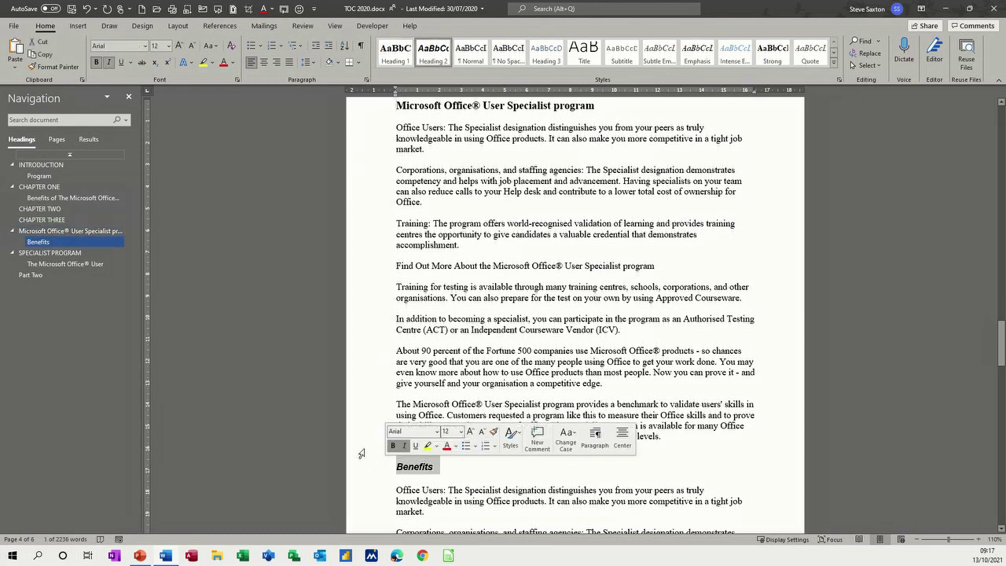
left_click(29, 275)
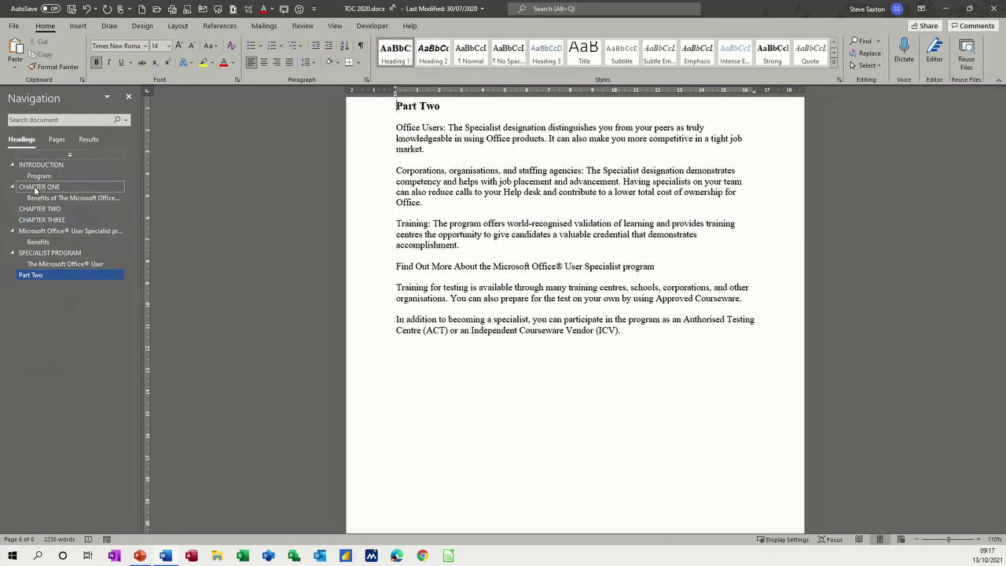
scroll(381, 233, "up", 2)
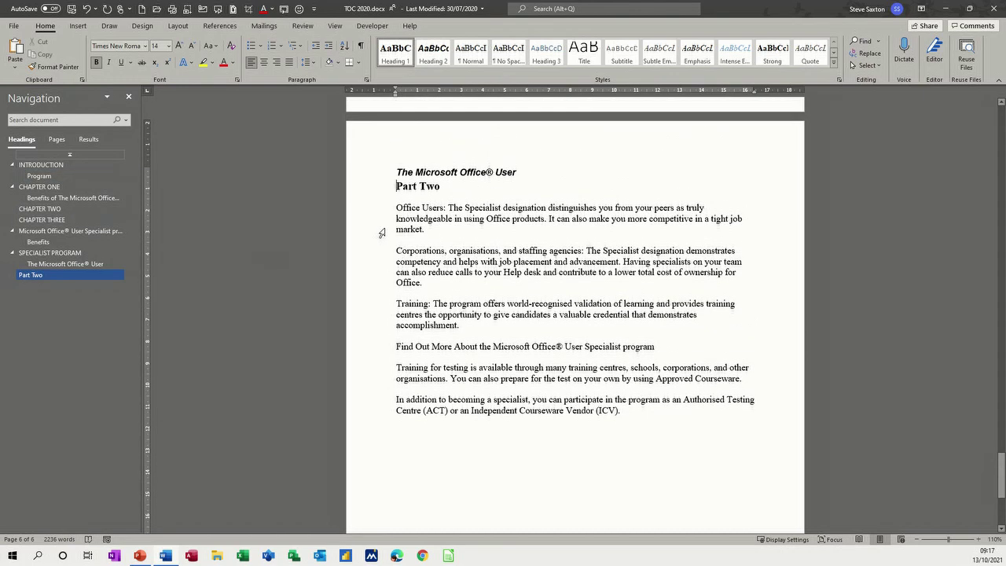
Check the style of the body text under Part Two line by line, and return to the INTRODUCTION heading.
left_click_drag(383, 213, 397, 284)
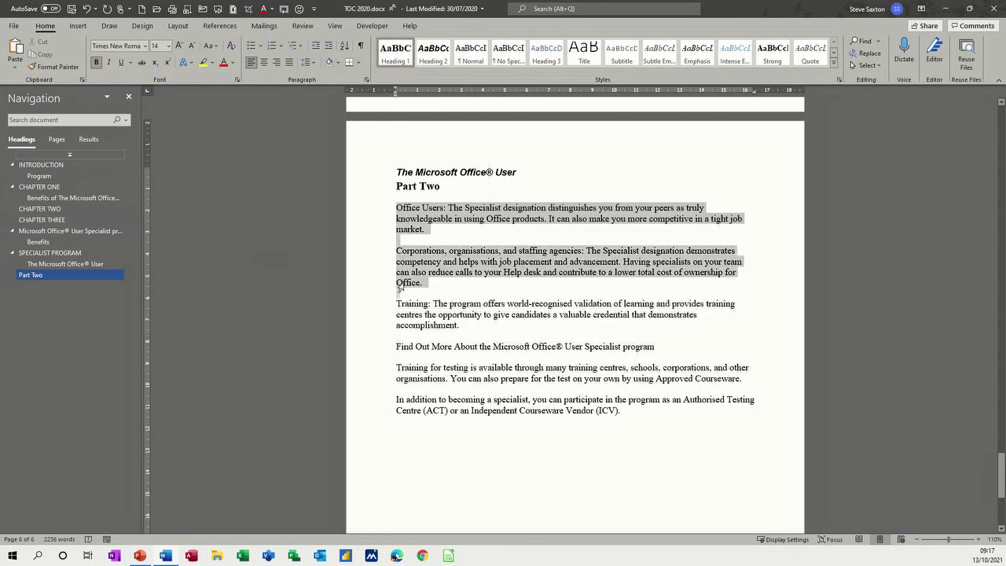
left_click(373, 212)
left_click(374, 222)
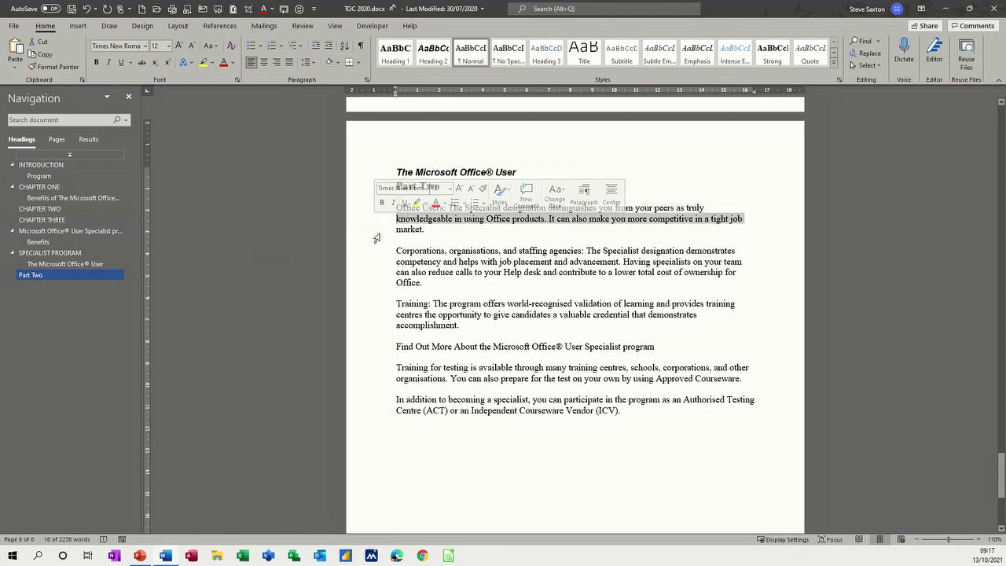
left_click(378, 232)
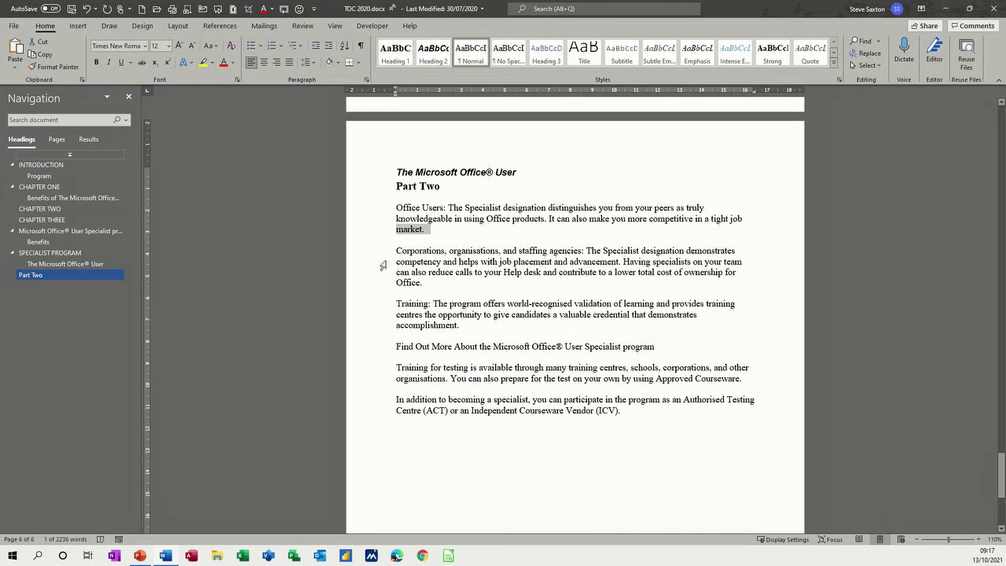
left_click(33, 165)
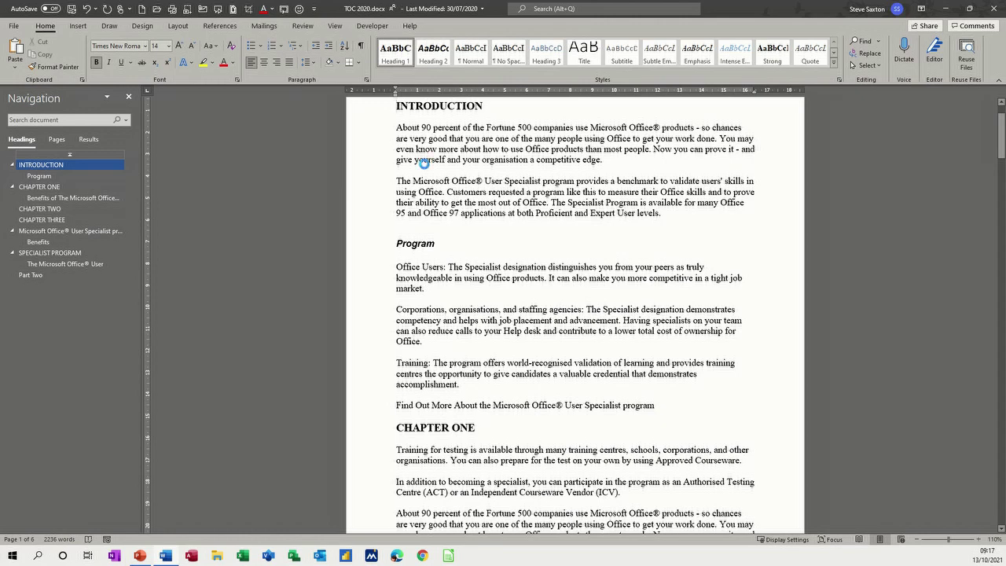
Create a new blank document with the heading "Introduction" in Heading 1 style and the body text "edegdyu" beneath it.
key("ctrl+n")
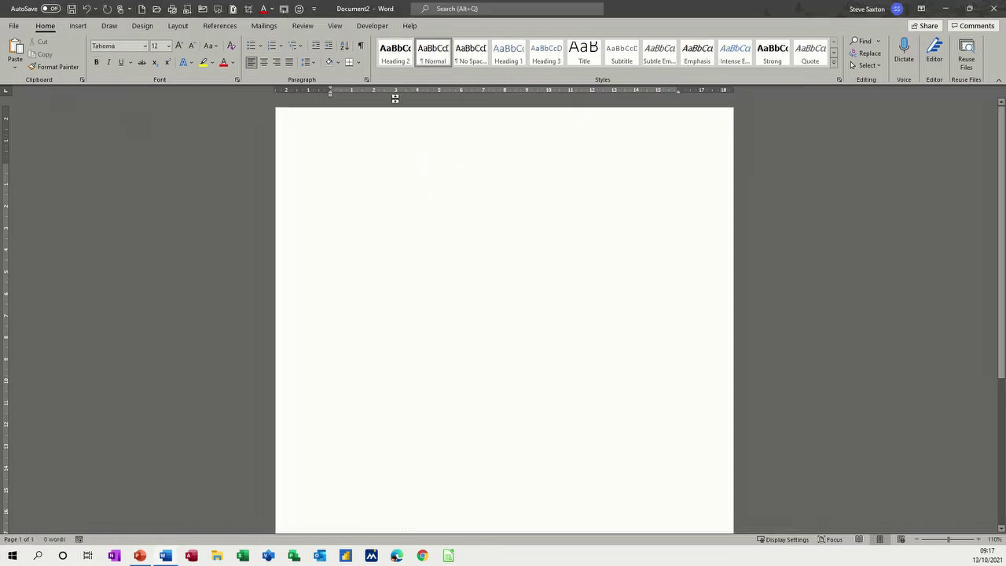
left_click(508, 54)
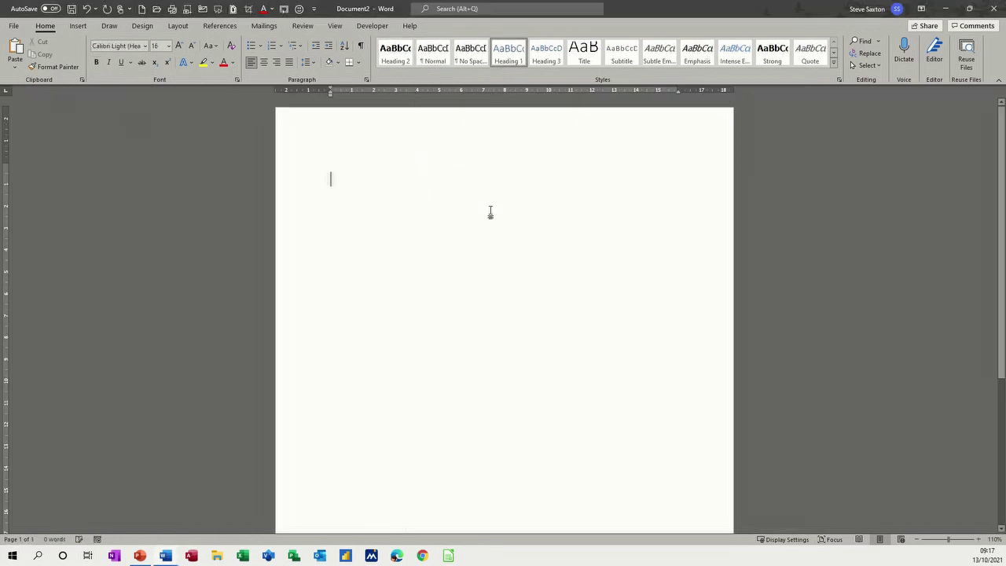
type("Intr")
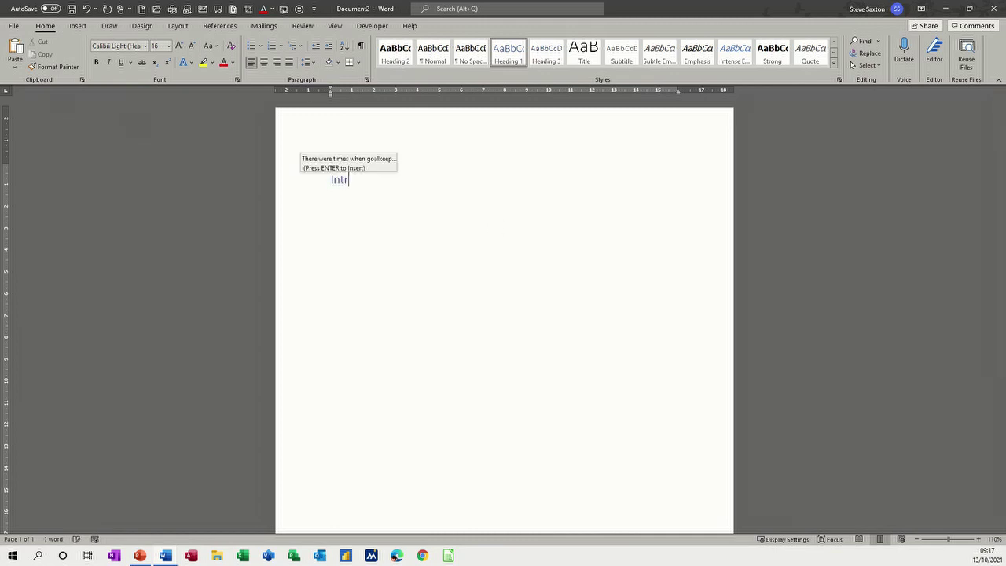
type("oduction")
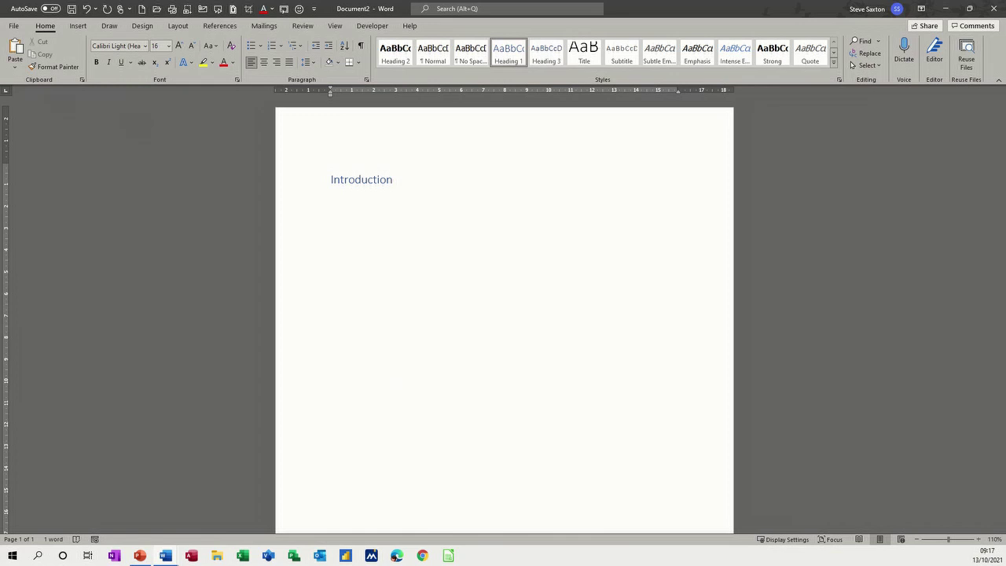
key("Return")
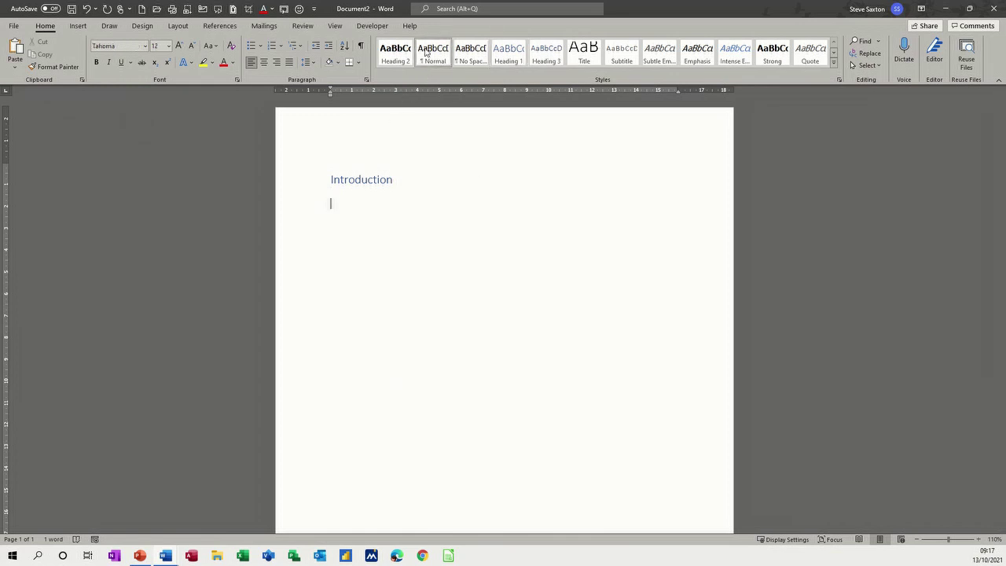
type("edegdyu")
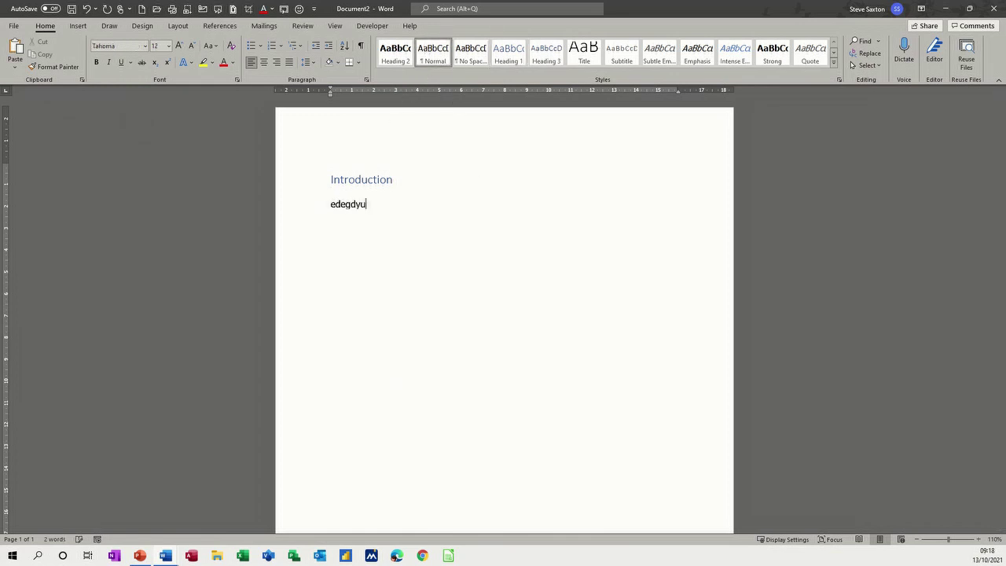
Insert the "intro" AutoText paragraph after "edegdyu" under the Introduction heading.
type(" i9ntro")
key("BackSpace")
key("BackSpace")
key("BackSpace")
type("ntro")
key("Return")
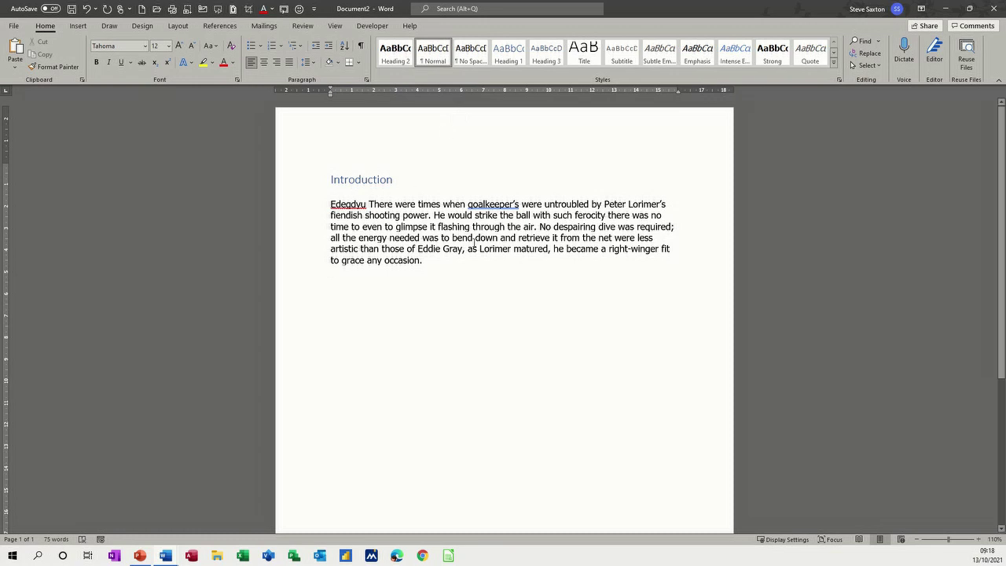
Add a "Part One" heading in Heading 2 style with the "intro" AutoText paragraph beneath it.
left_click(392, 55)
type("Part")
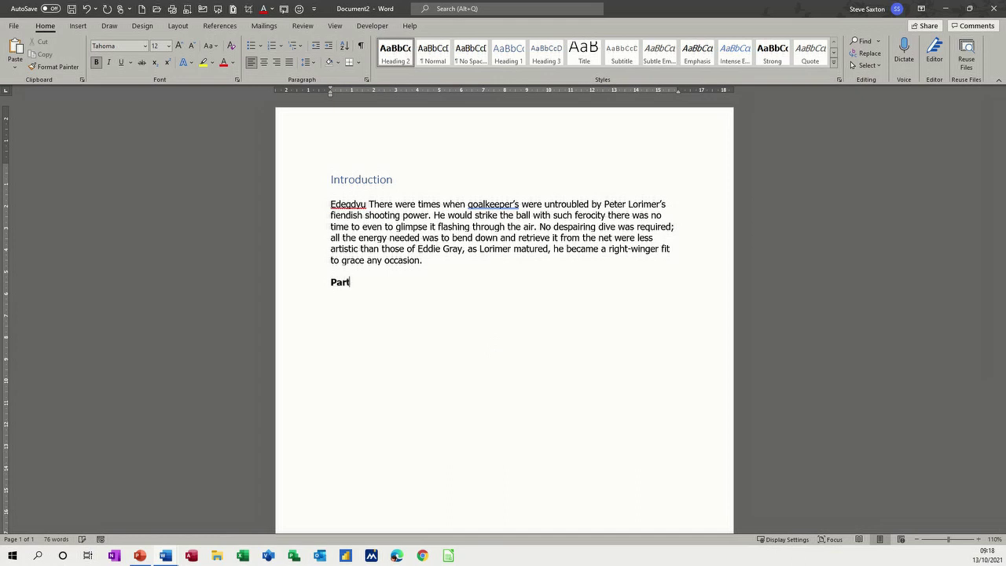
type(" One")
key("Return")
type("intro")
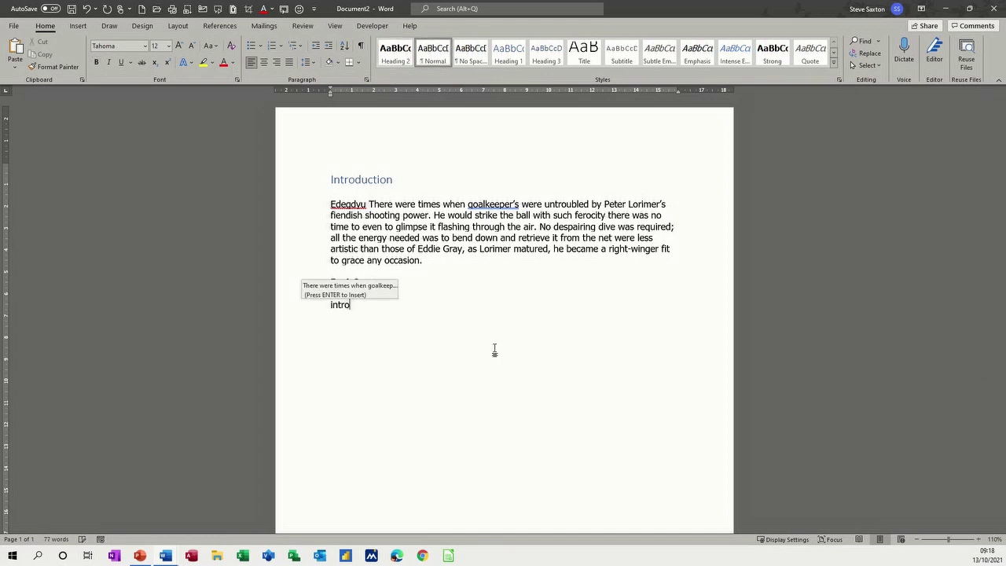
key("Return")
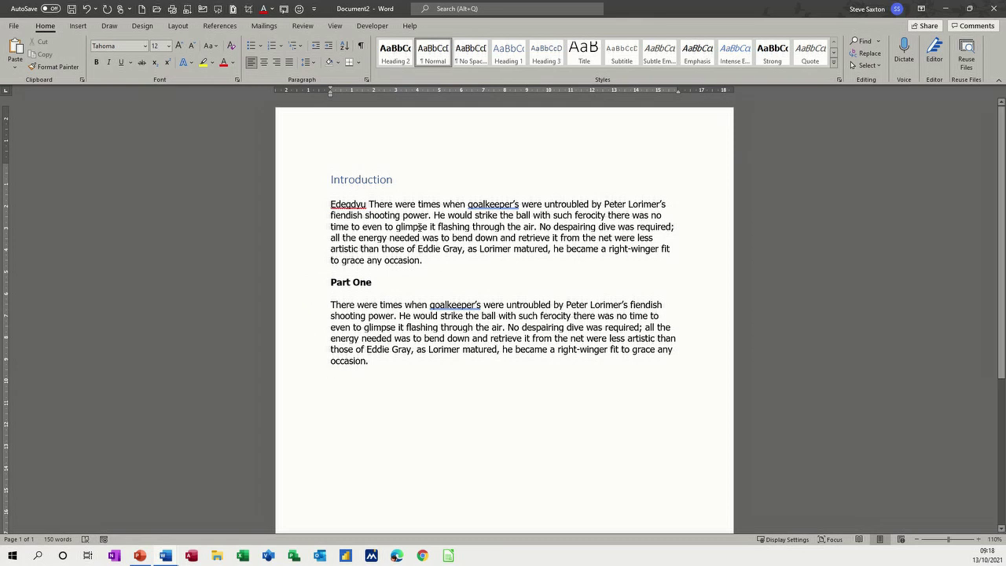
Delete the stray word "Edegdyu" from the start of the paragraph under Introduction.
left_click(368, 206)
key("BackSpace")
key("BackSpace")
key("BackSpace")
key("BackSpace")
key("BackSpace")
key("BackSpace")
key("BackSpace")
key("BackSpace")
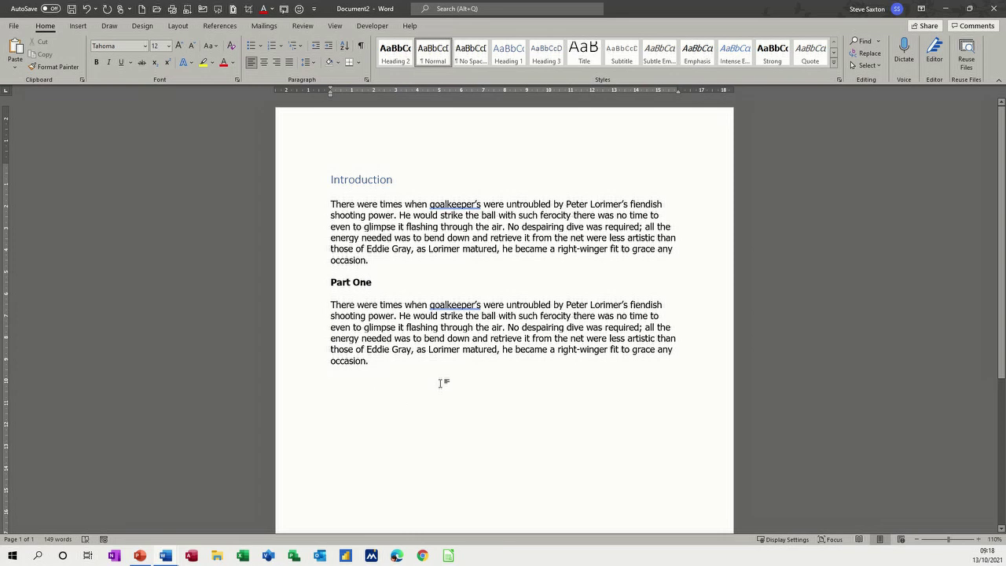
Add a "Part Two" line below the last paragraph and make it bold with direct formatting.
type("Par")
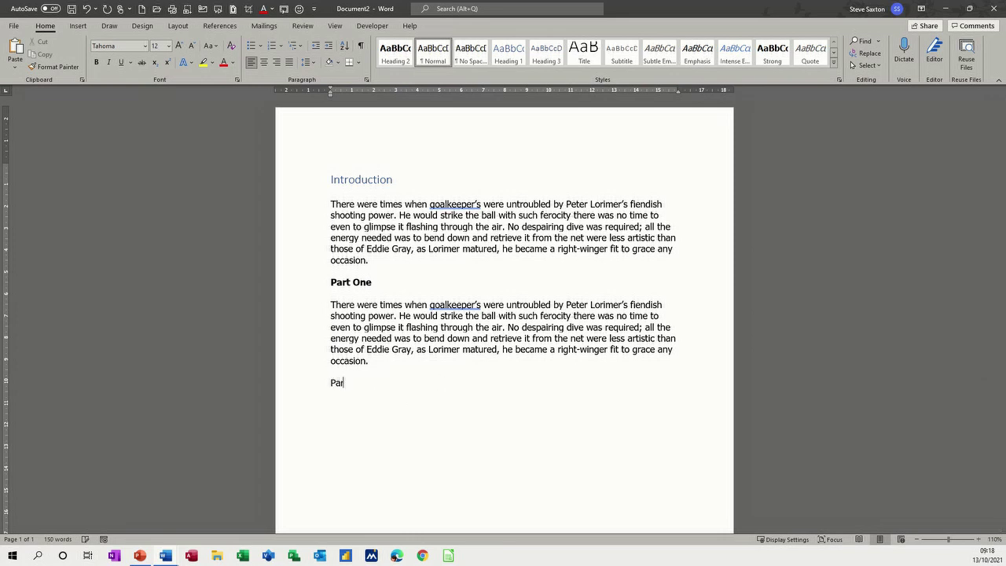
type("t Two")
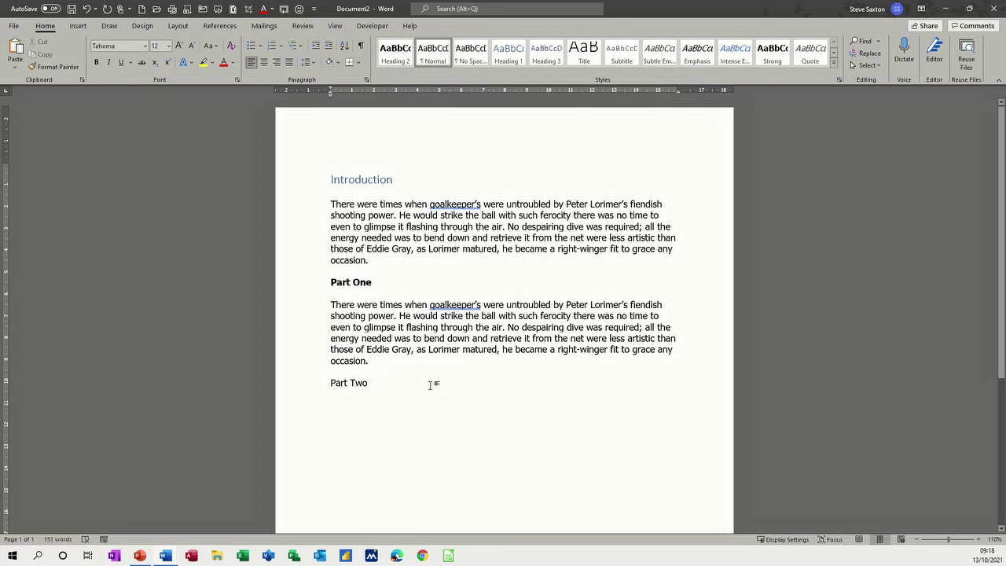
left_click(312, 388)
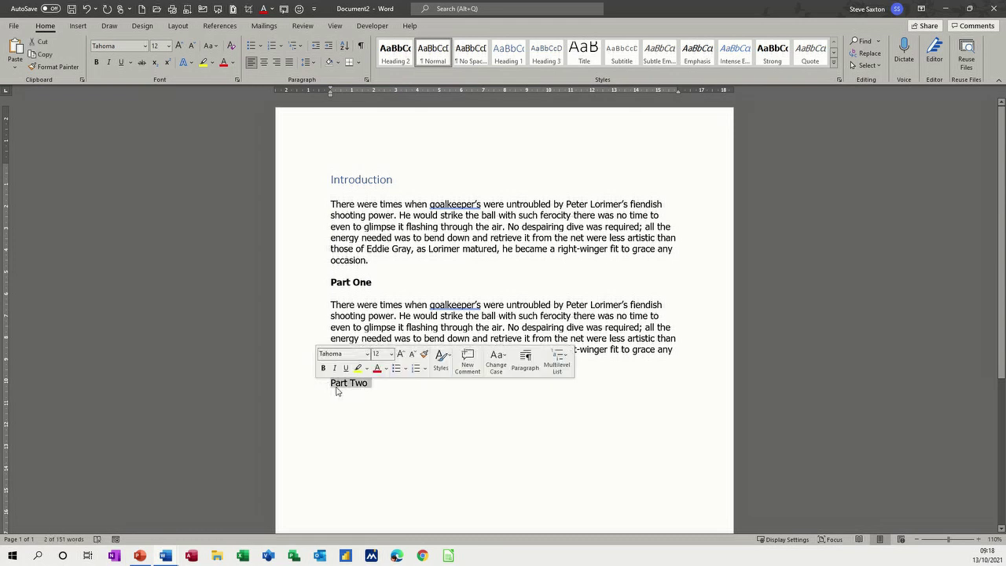
key("ctrl+b")
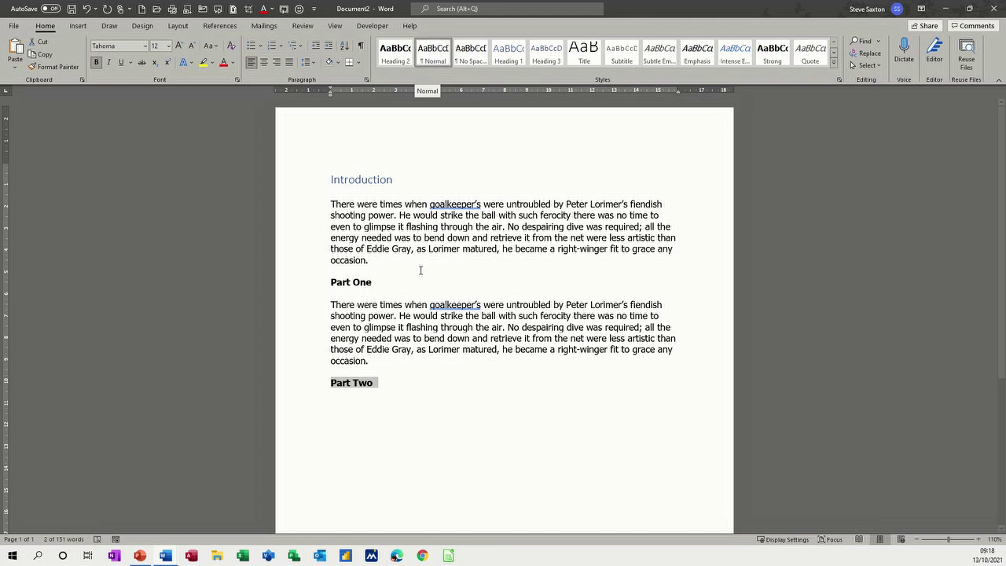
Apply the Heading 2 style to the "Part Two" line.
left_click(404, 386)
left_click(299, 391)
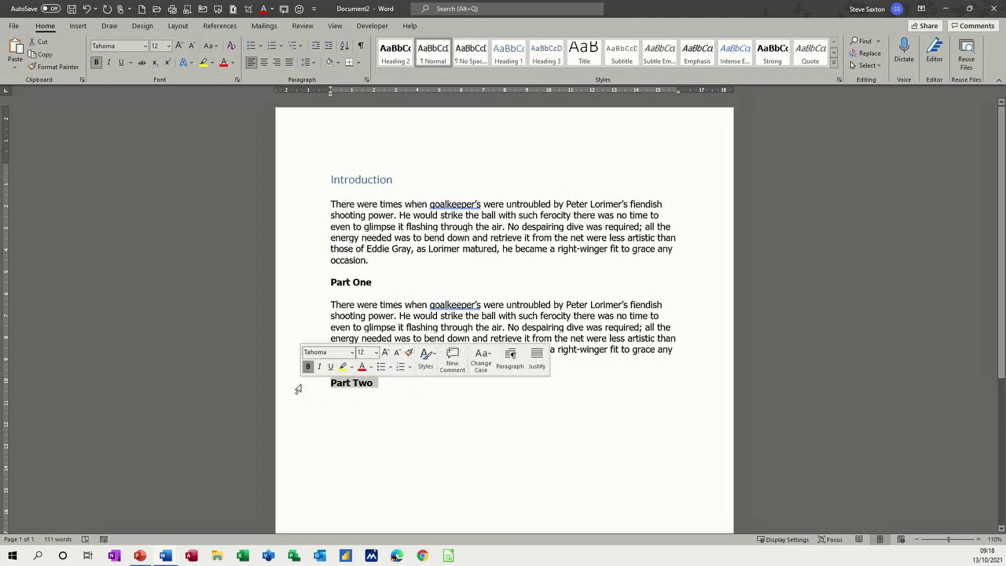
left_click(393, 61)
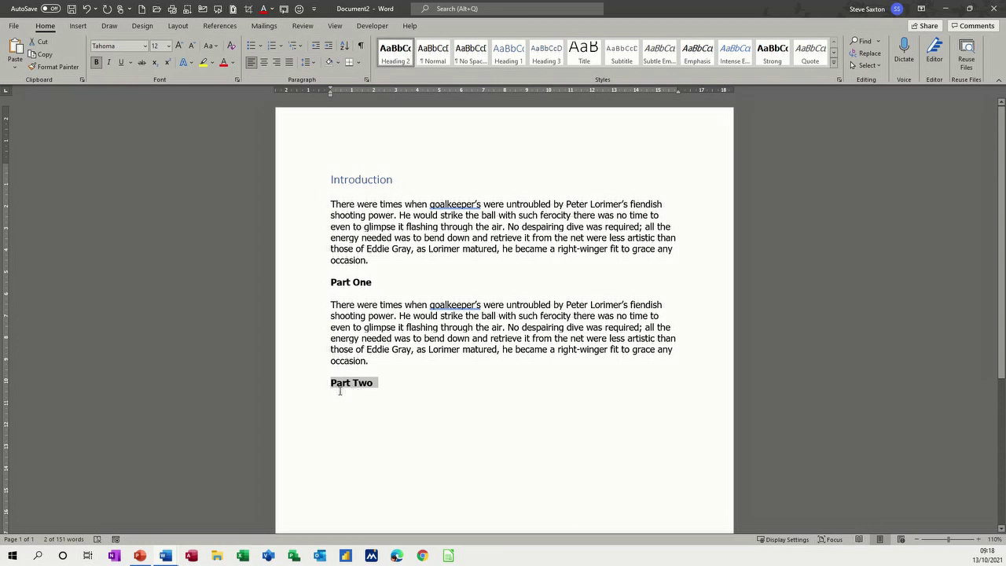
Review the font and paragraph settings of the Heading 2 style without changing them.
mouse_move(312, 386)
right_click(397, 57)
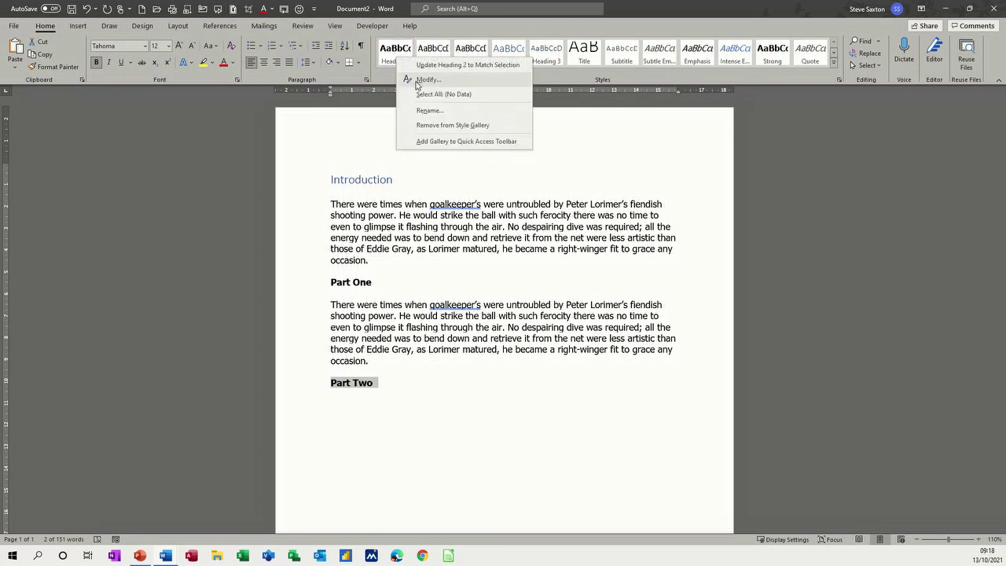
left_click(426, 79)
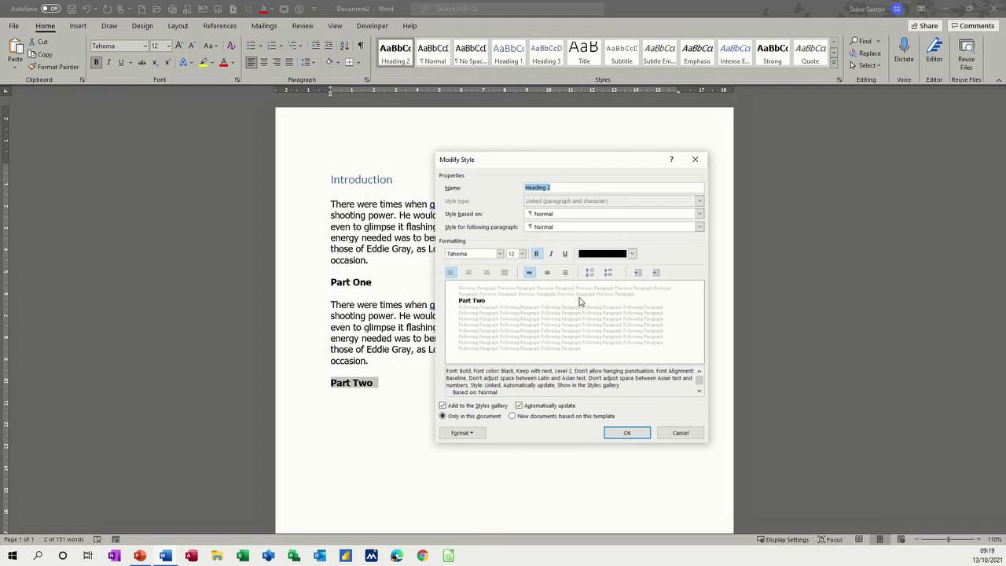
left_click(683, 434)
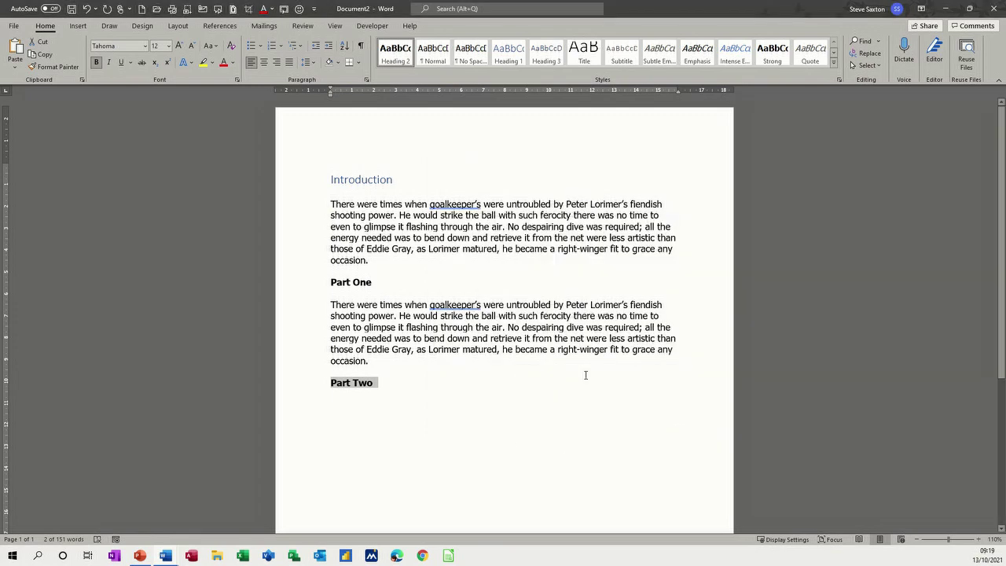
Close the new practice document without saving it.
key("alt+F4")
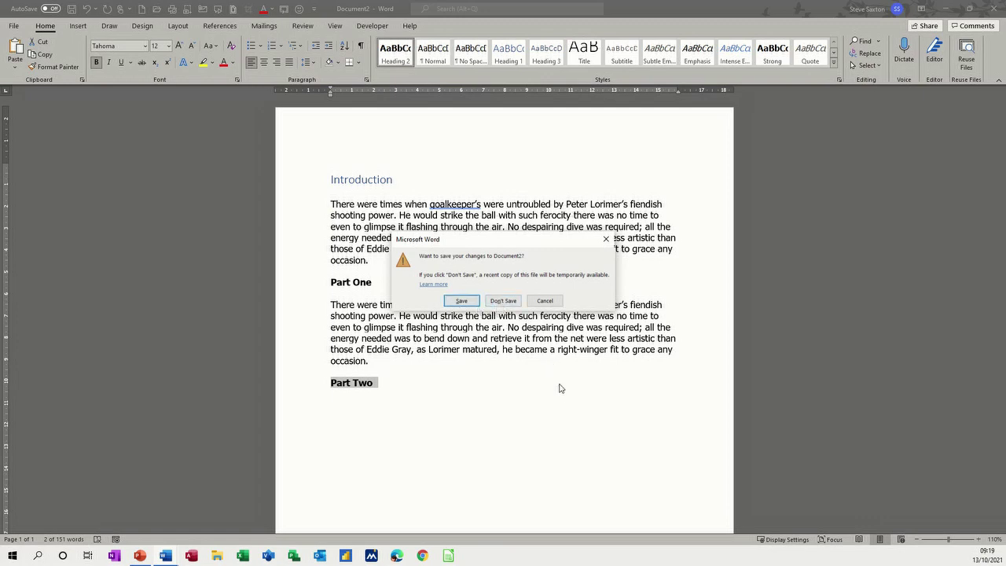
key("n")
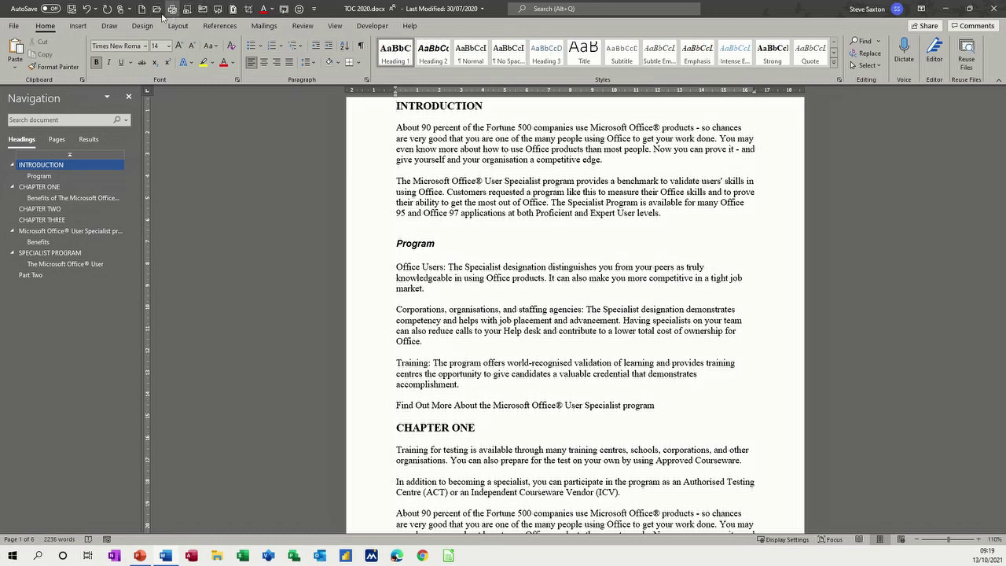
Open the Quick Access Toolbar customisation options and list All Commands.
left_click(313, 11)
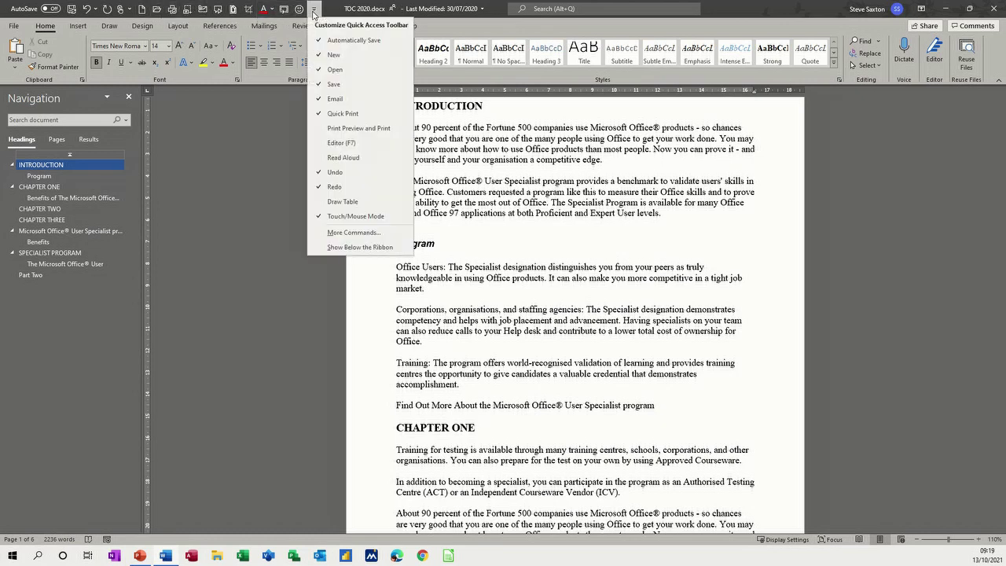
left_click(340, 234)
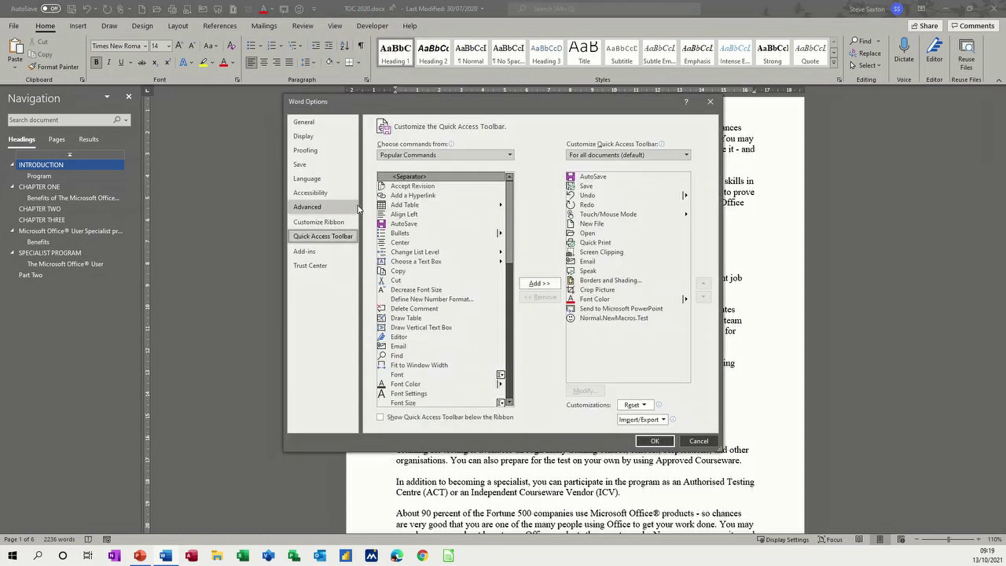
left_click(433, 157)
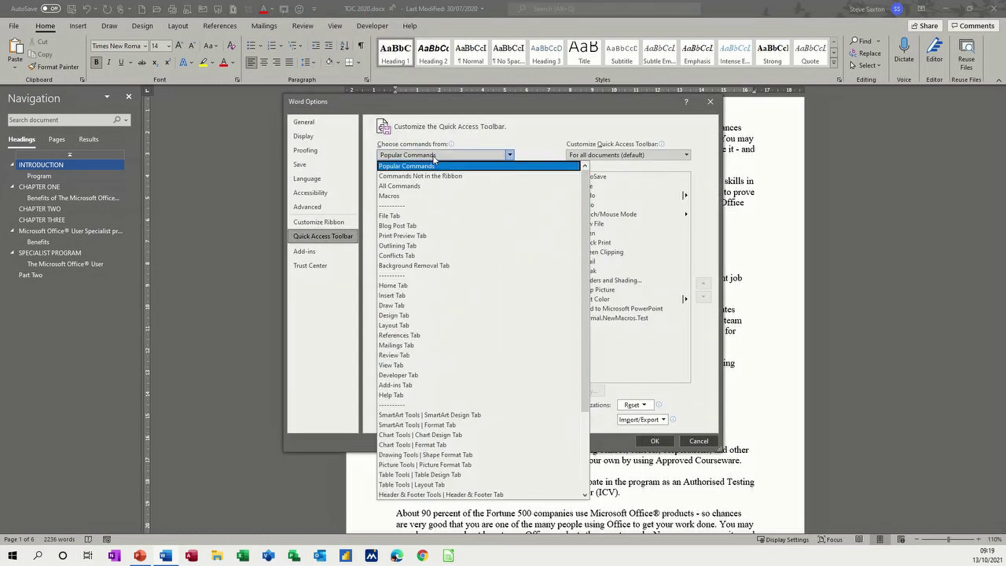
key("Escape")
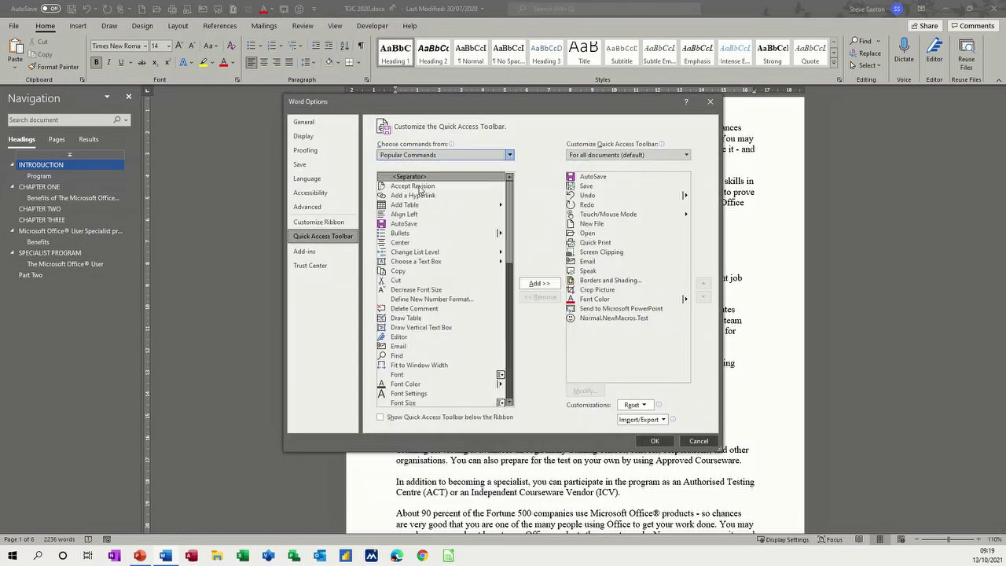
key("Down")
key("Down")
left_click(397, 234)
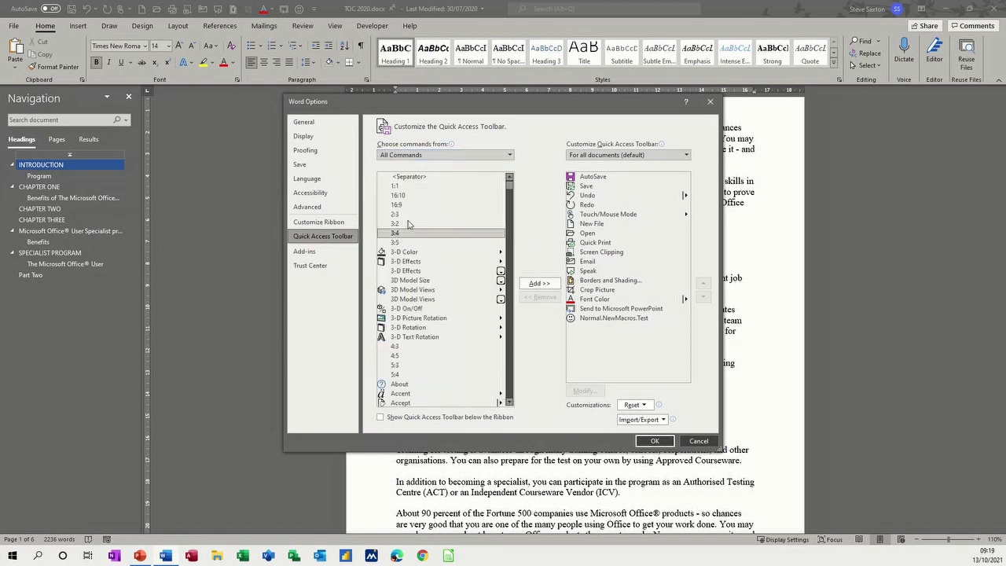
Find and select Send to Microsoft PowerPoint among the available commands, and confirm the Quick Access Toolbar options.
key("s")
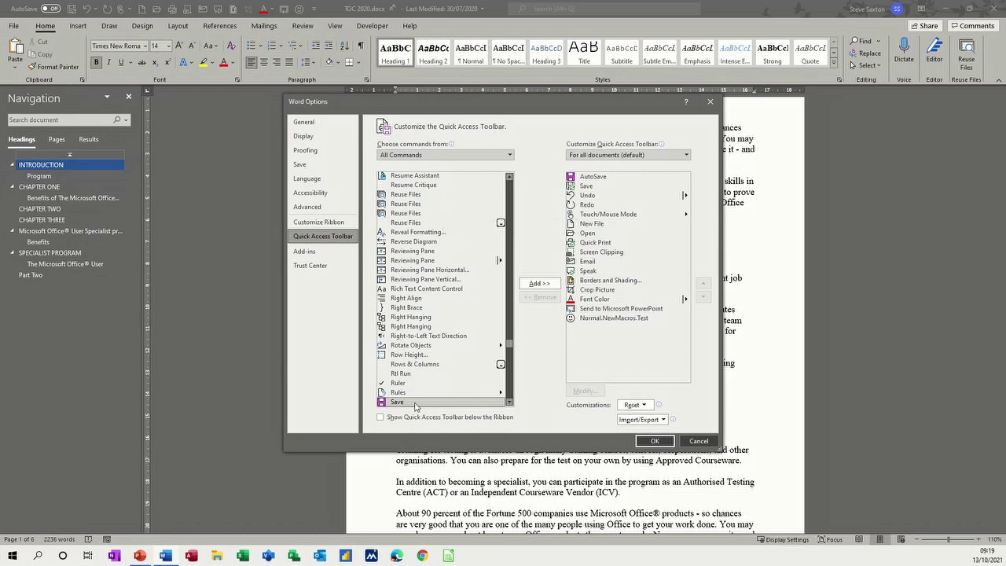
scroll(430, 374, "down", 5)
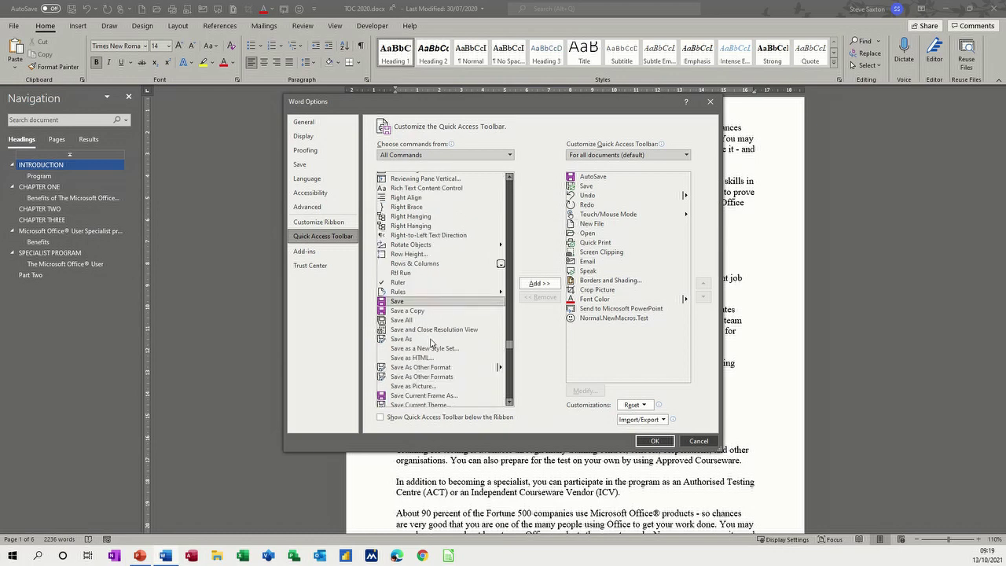
scroll(431, 342, "down", 4)
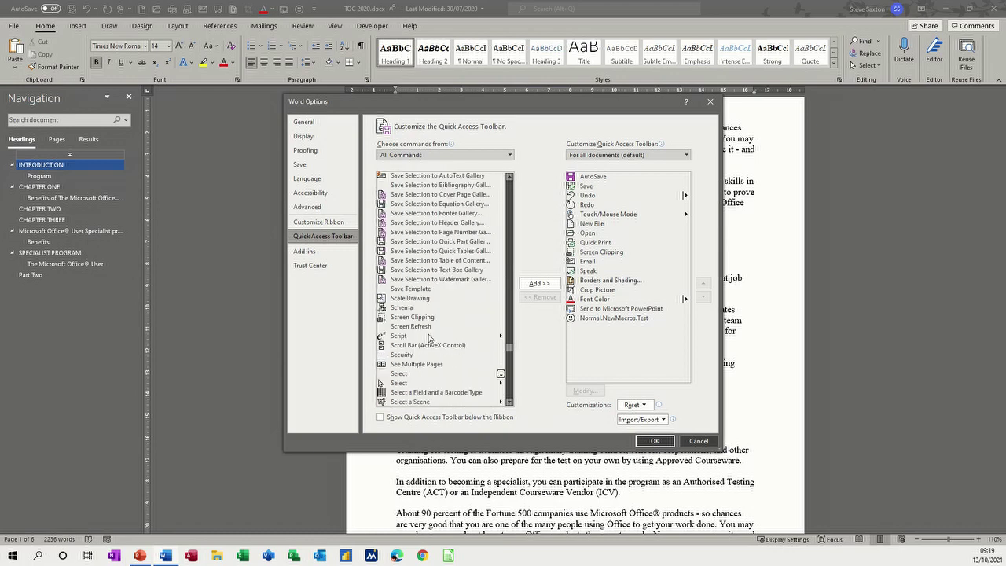
scroll(426, 314, "down", 6)
scroll(427, 315, "down", 12)
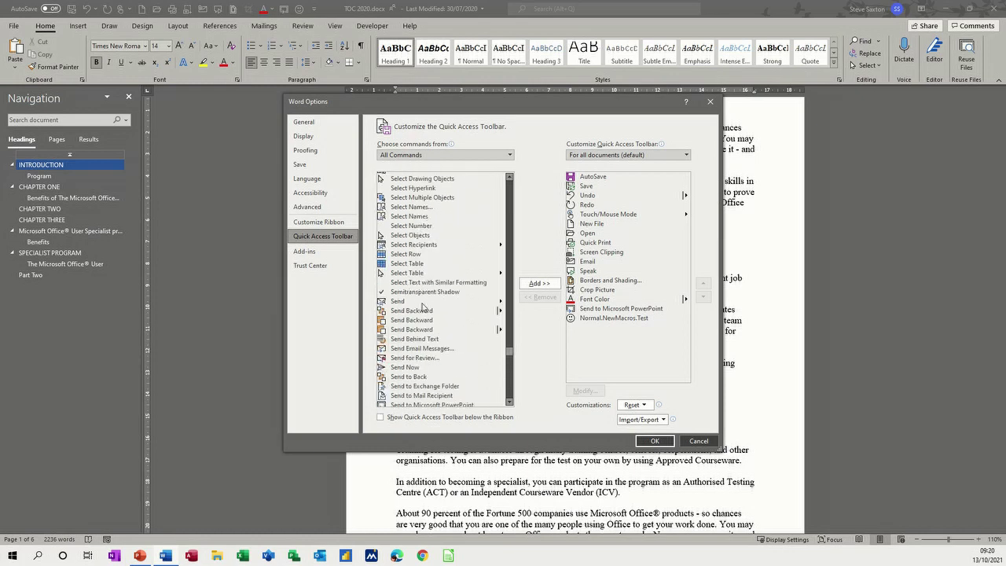
scroll(428, 381, "down", 1)
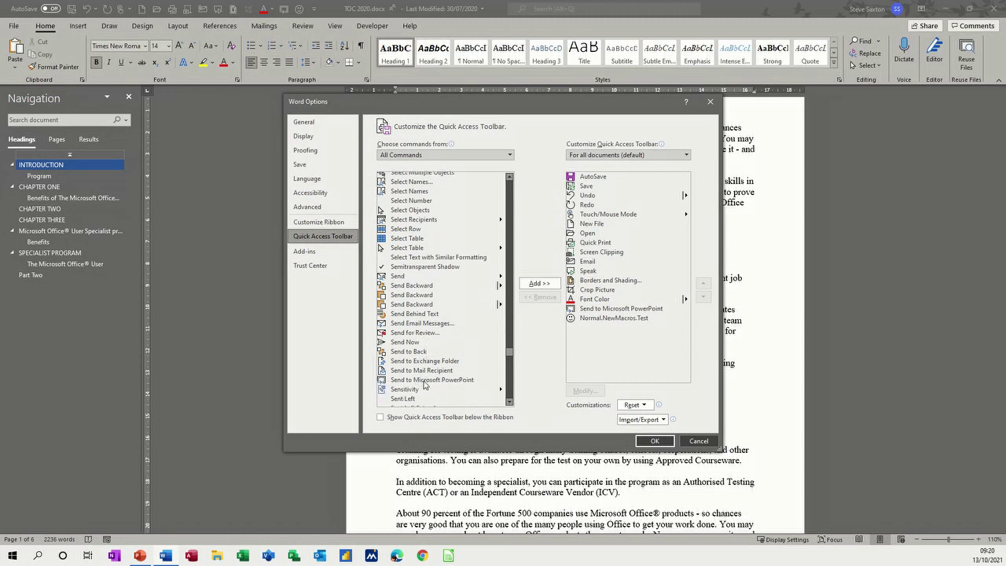
left_click(425, 383)
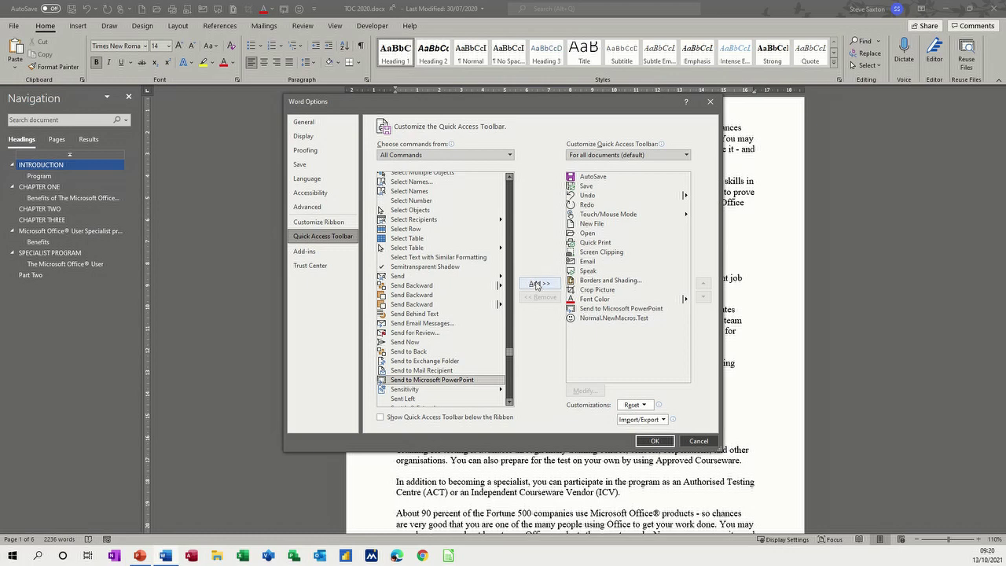
left_click(652, 441)
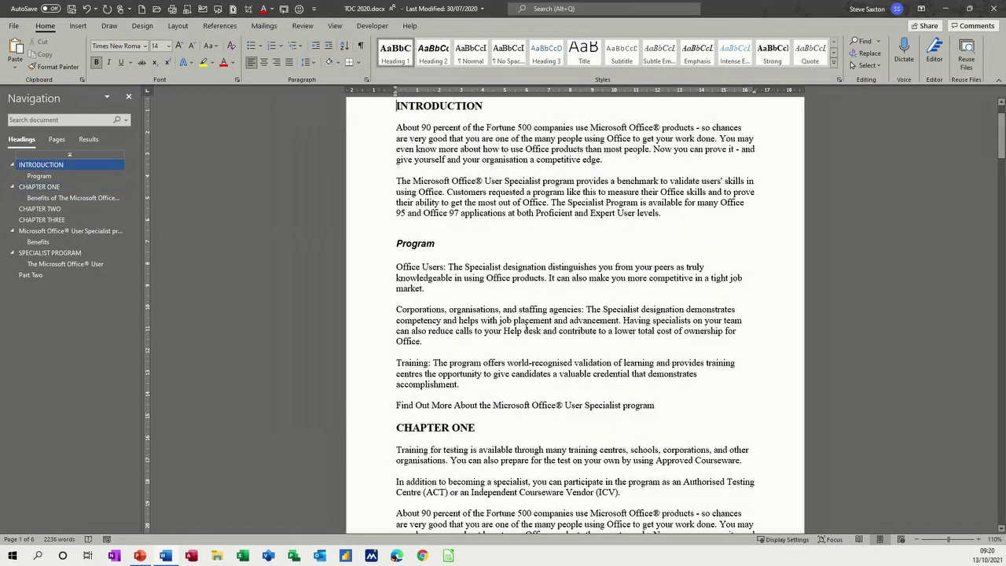
Send the document to PowerPoint, switch to the generated presentation, enable editing and maximise its window.
left_click(283, 12)
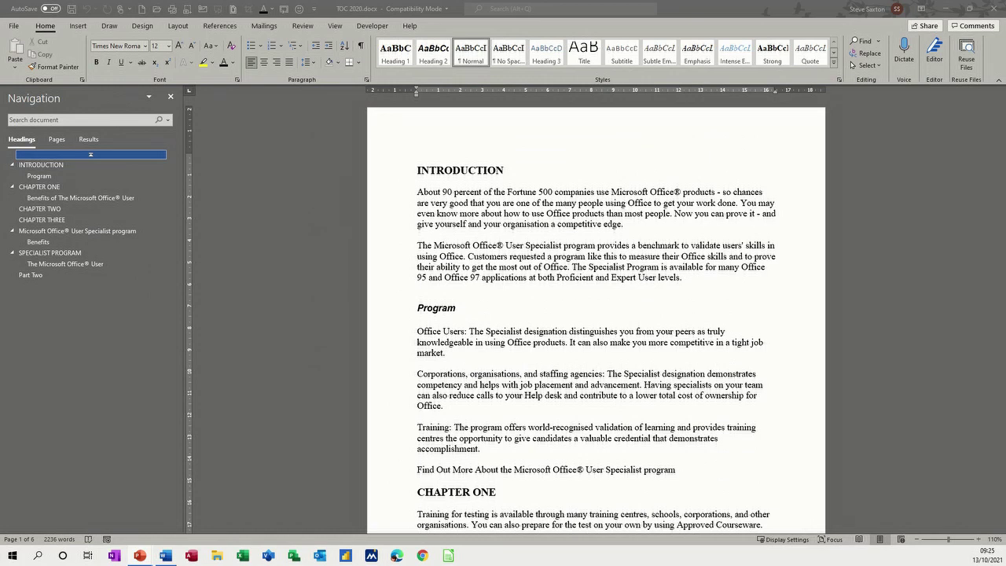
key("alt+Tab")
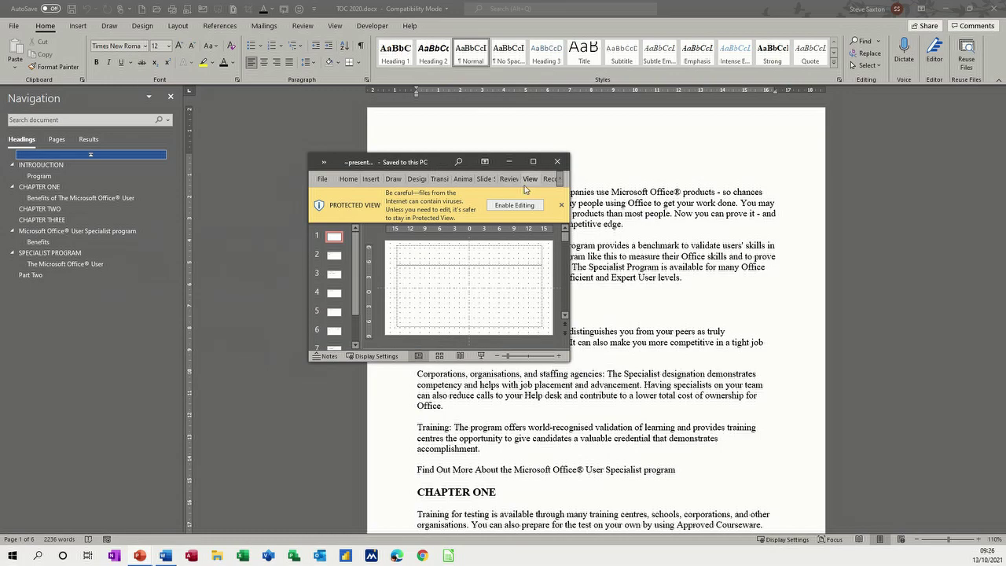
left_click(515, 205)
left_click(533, 162)
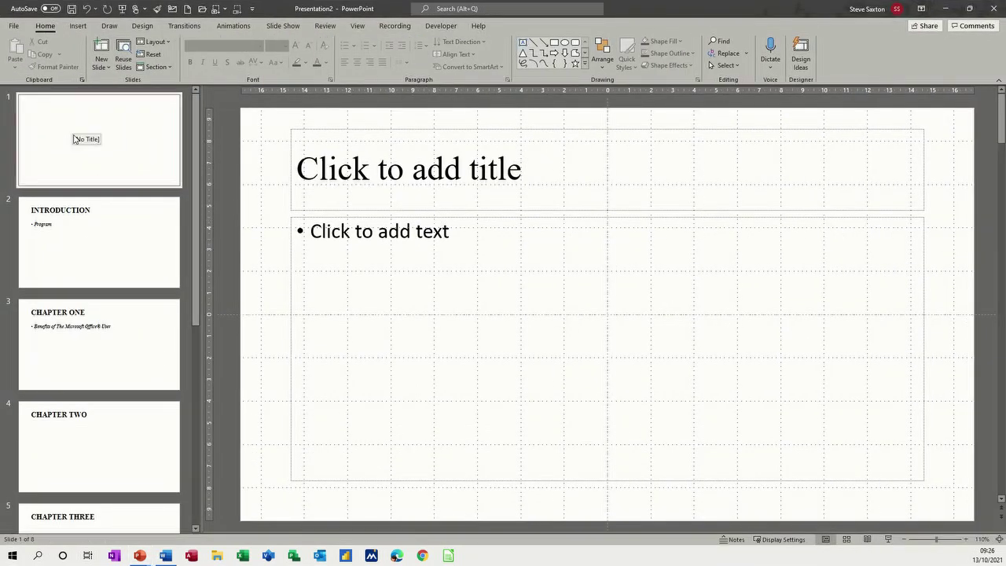
Check the INTRODUCTION and CHAPTER ONE slides, and delete the blank first slide.
left_click(45, 238)
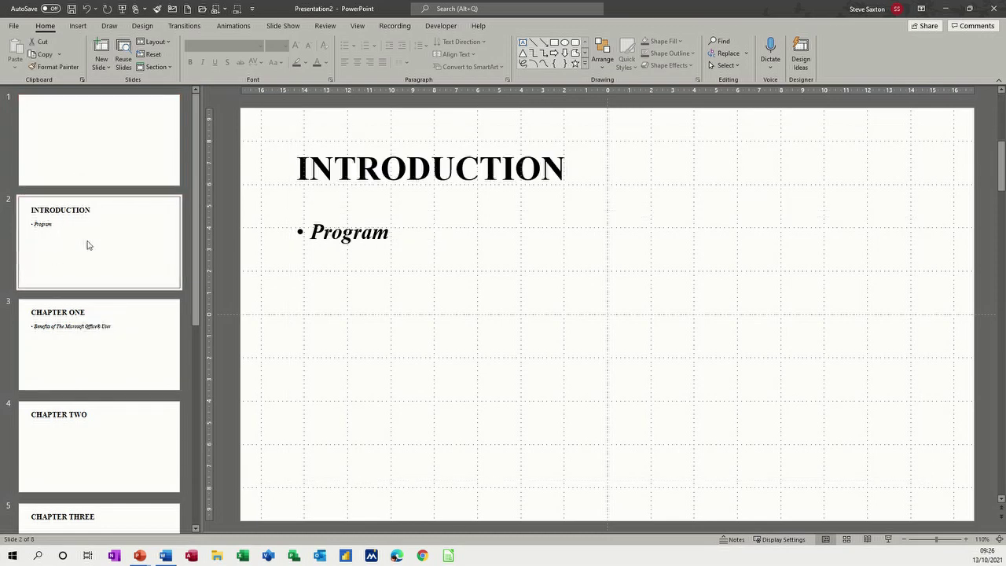
left_click(53, 327)
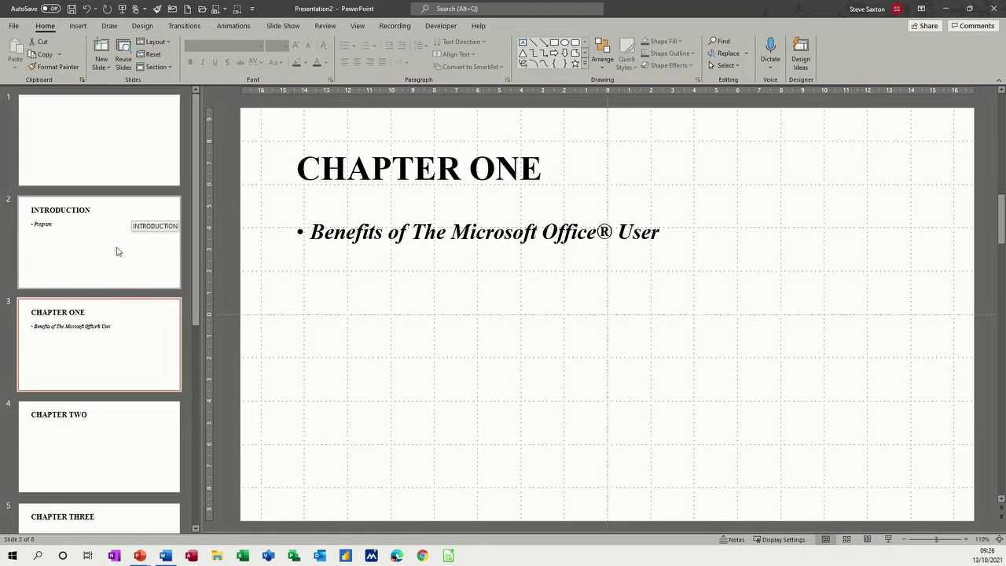
left_click(91, 140)
key("Delete")
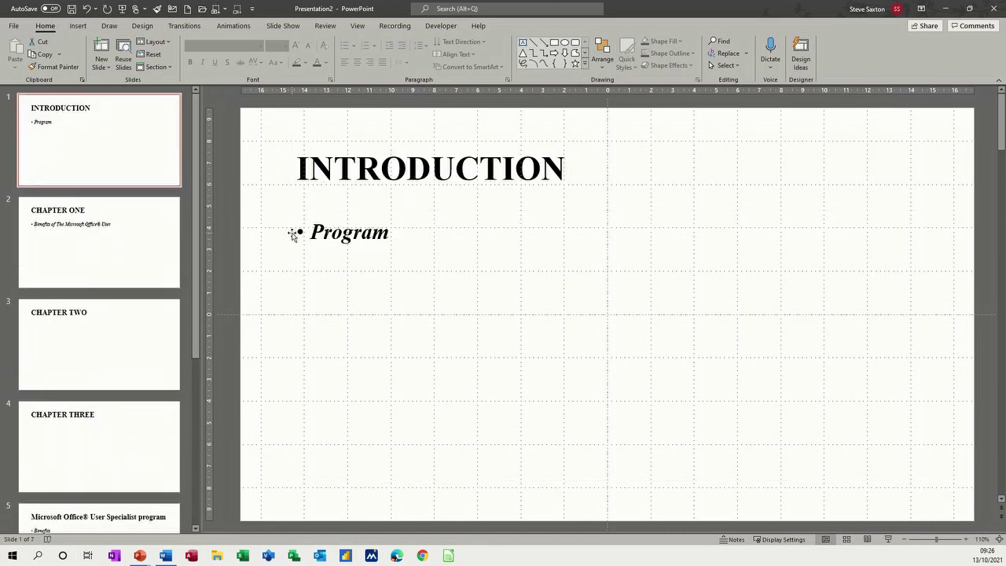
scroll(69, 462, "down", 2)
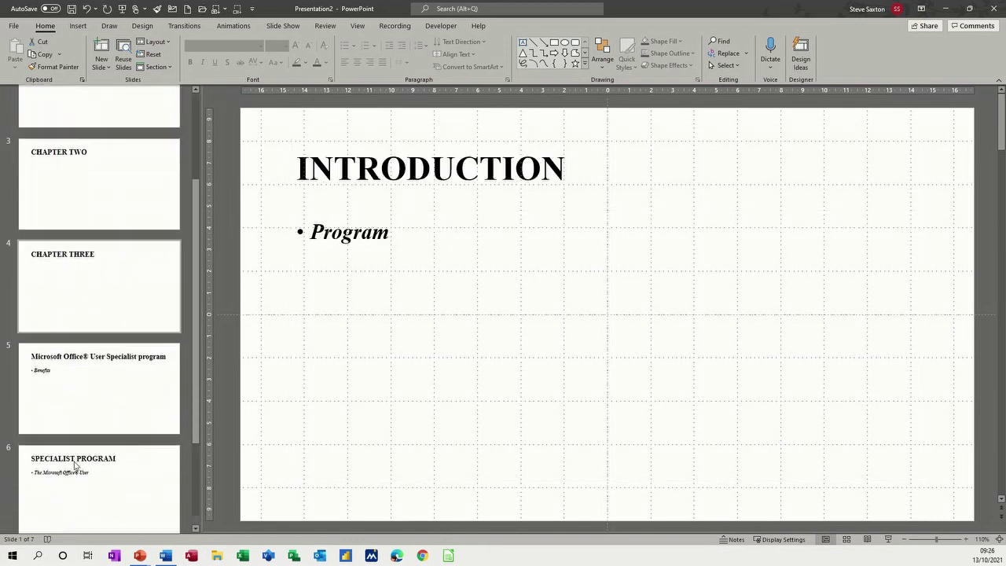
Look through the remaining slides, then display the notes area and the presentation outline.
scroll(71, 444, "down", 1)
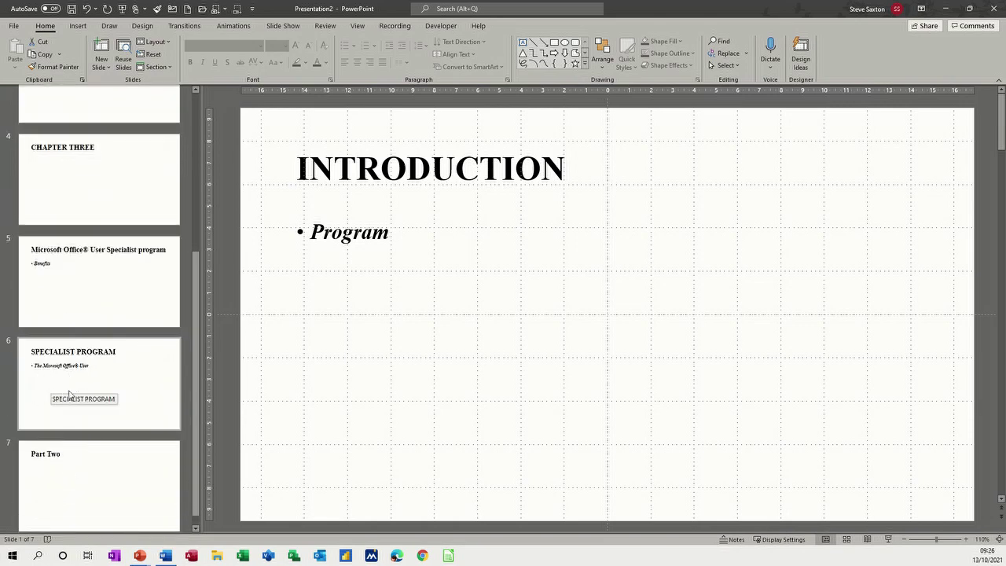
left_click(826, 540)
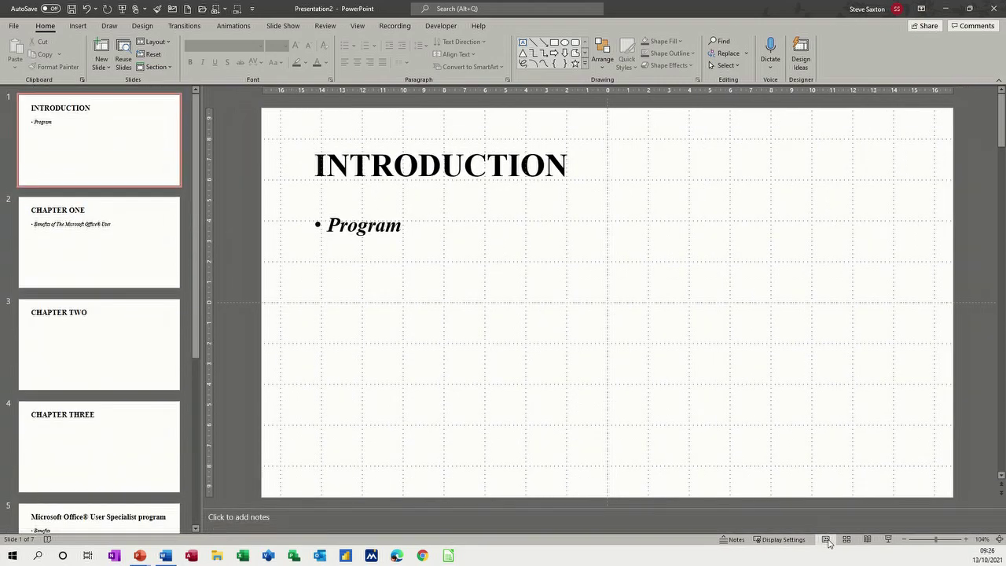
left_click(826, 541)
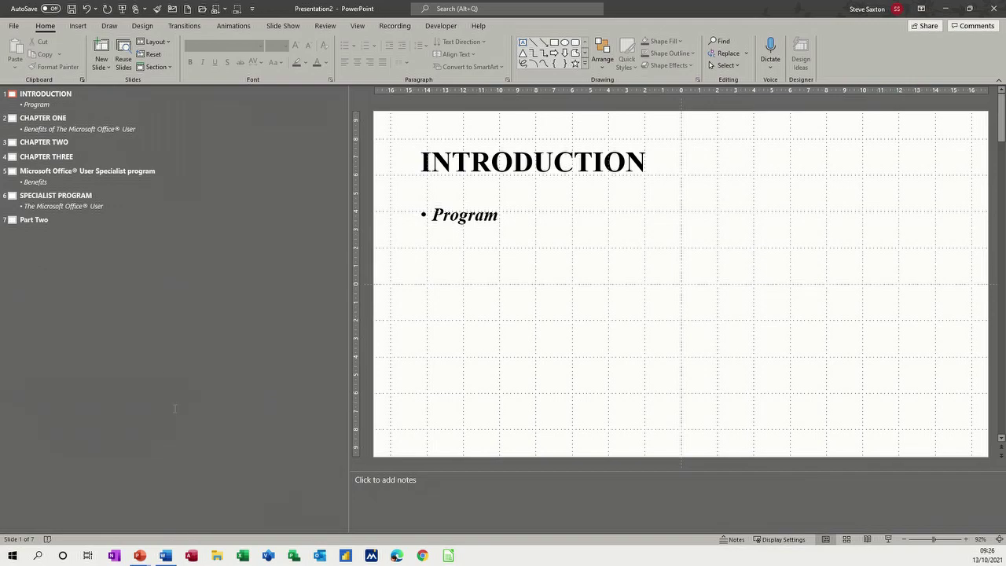
Switch to the Word document TOC 2020.docx and copy the second paragraph under the INTRODUCTION heading.
left_click(165, 554)
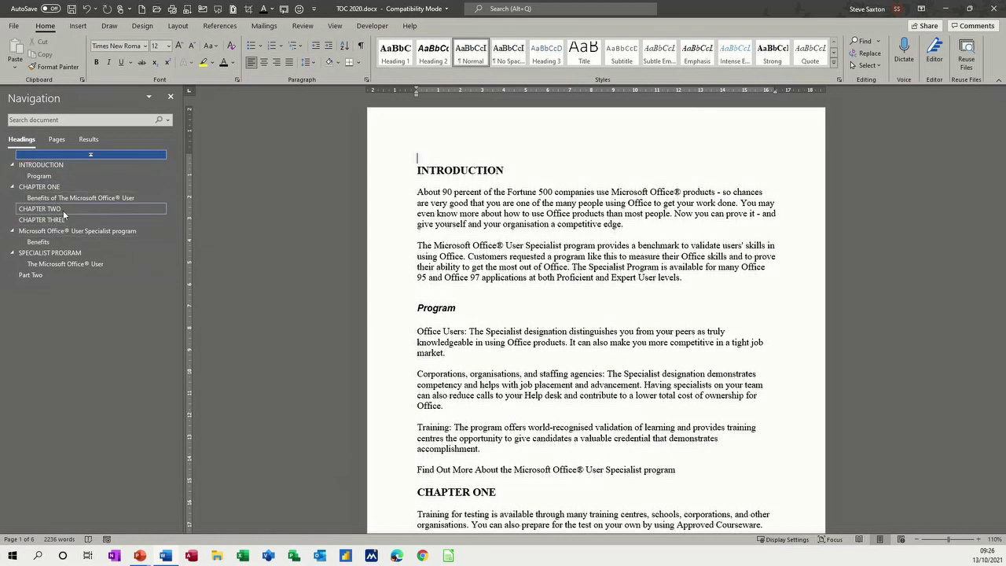
double_click(391, 256)
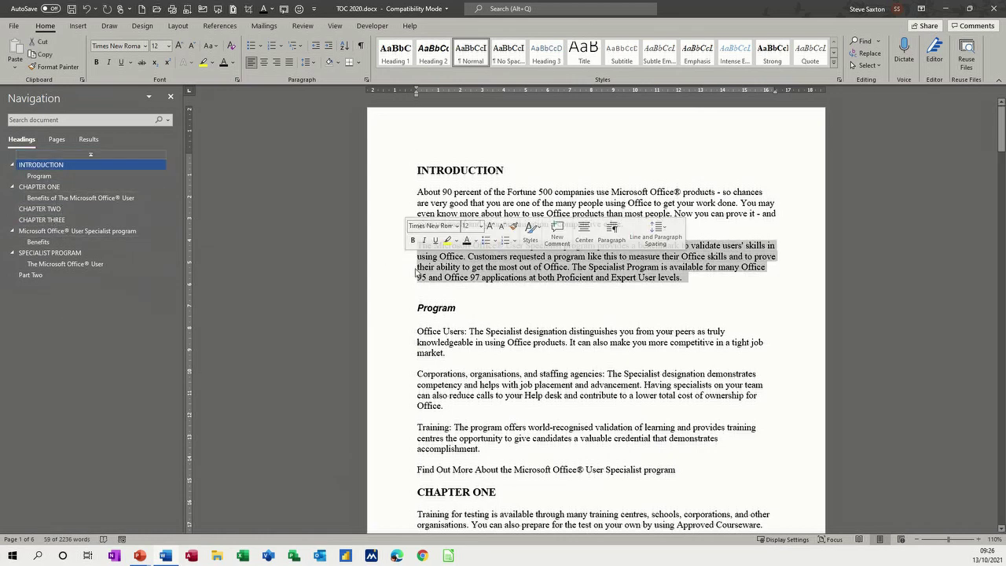
right_click(446, 269)
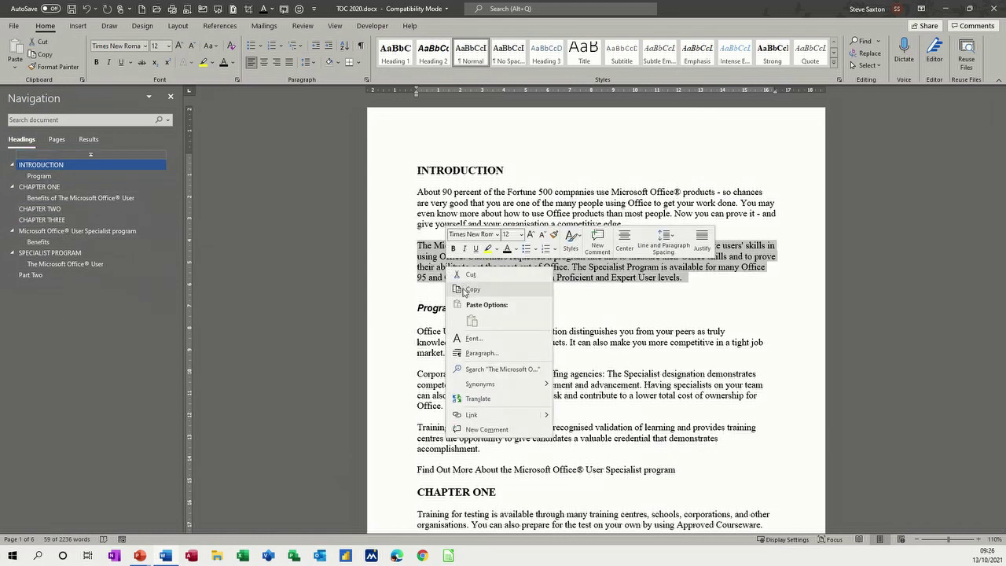
left_click(463, 286)
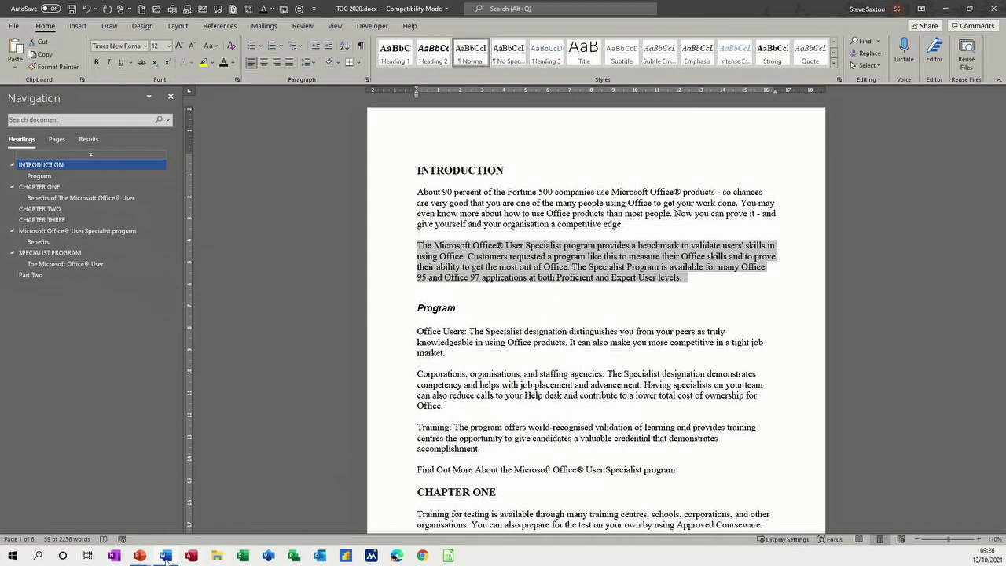
Return to Presentation2 in PowerPoint and paste the copied paragraph into the INTRODUCTION slide's notes.
left_click(145, 561)
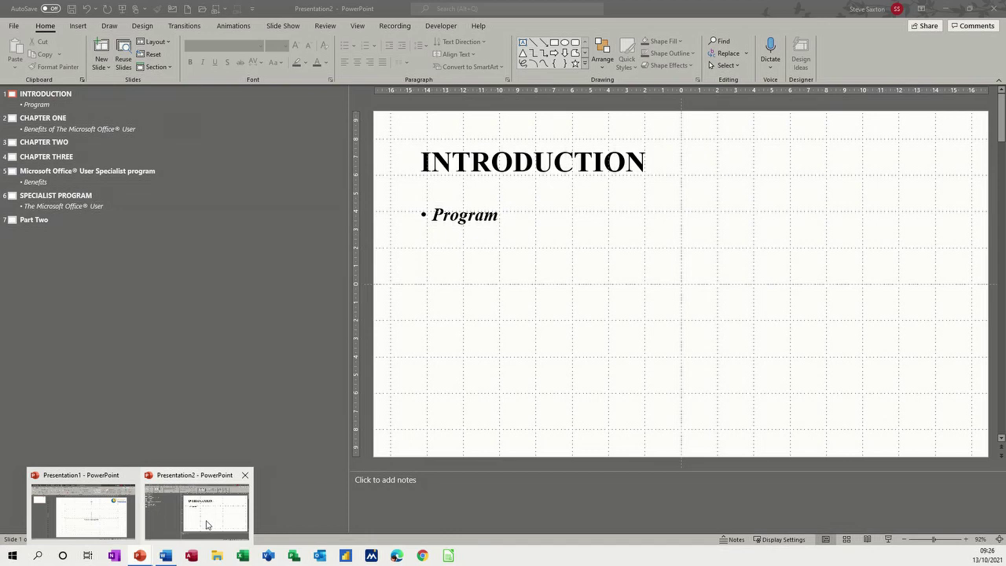
left_click(206, 524)
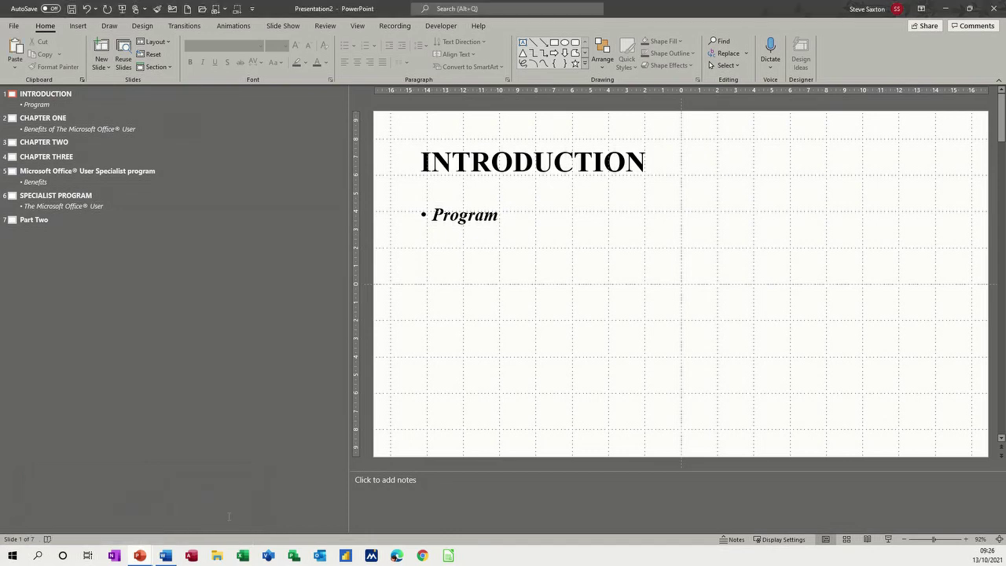
left_click(386, 478)
right_click(388, 478)
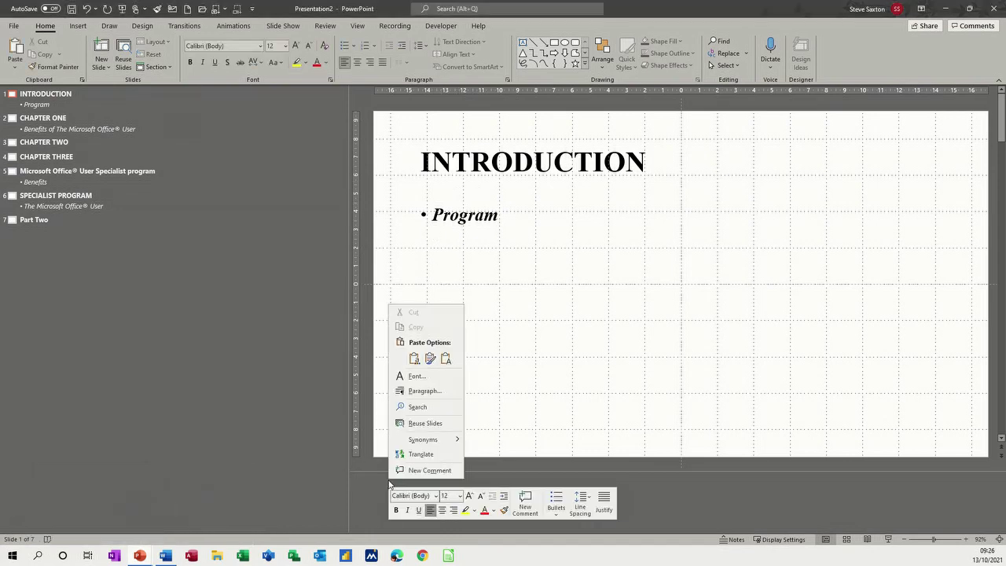
left_click(413, 358)
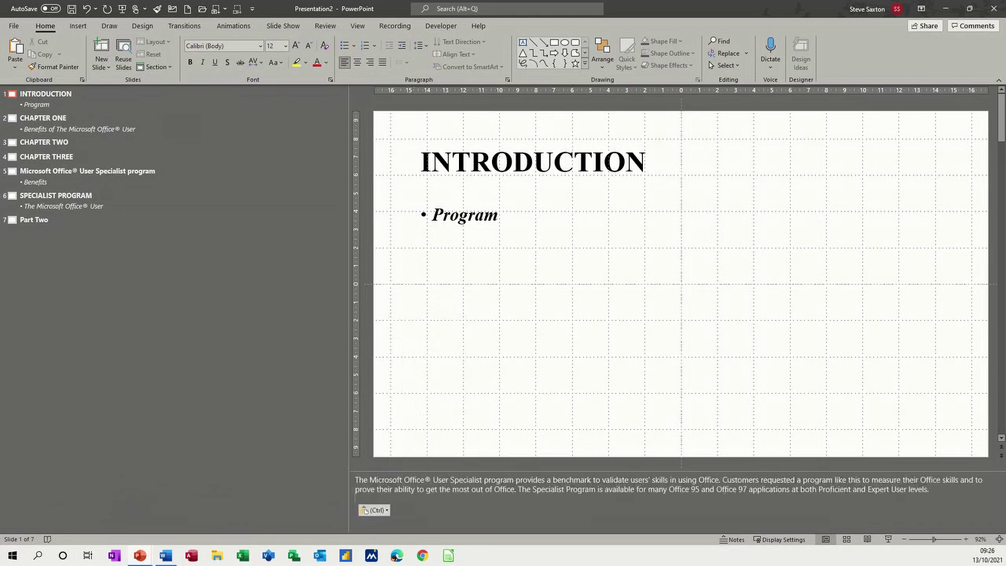
Split the INTRODUCTION slide's notes into one line per sentence and format the three lines as a numbered list.
key("Return")
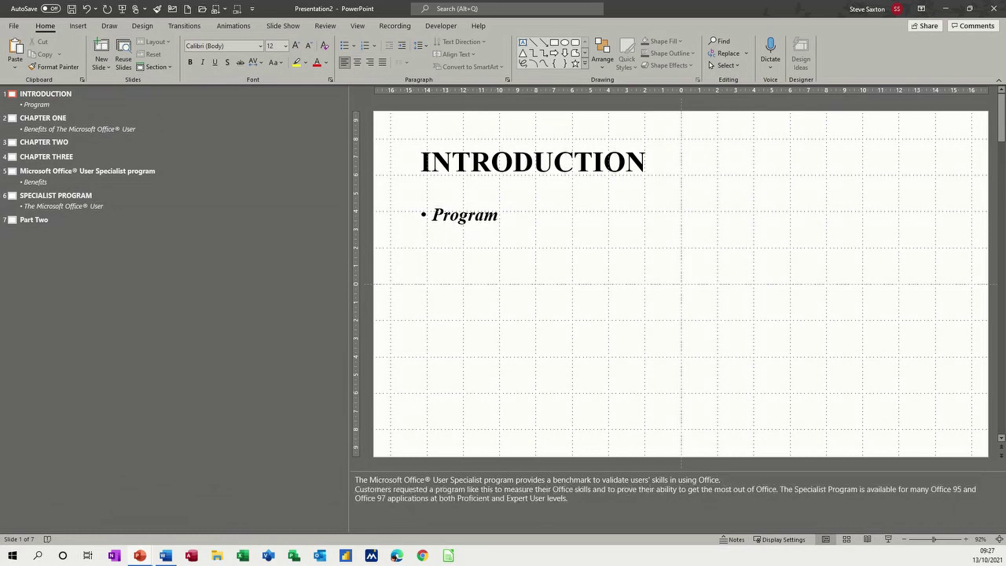
key("Return")
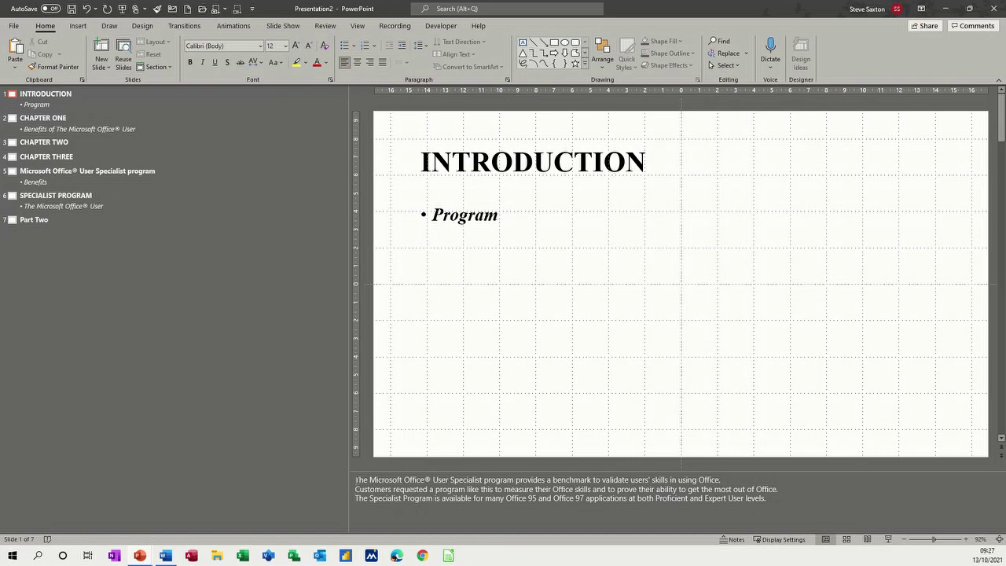
left_click_drag(355, 479, 774, 498)
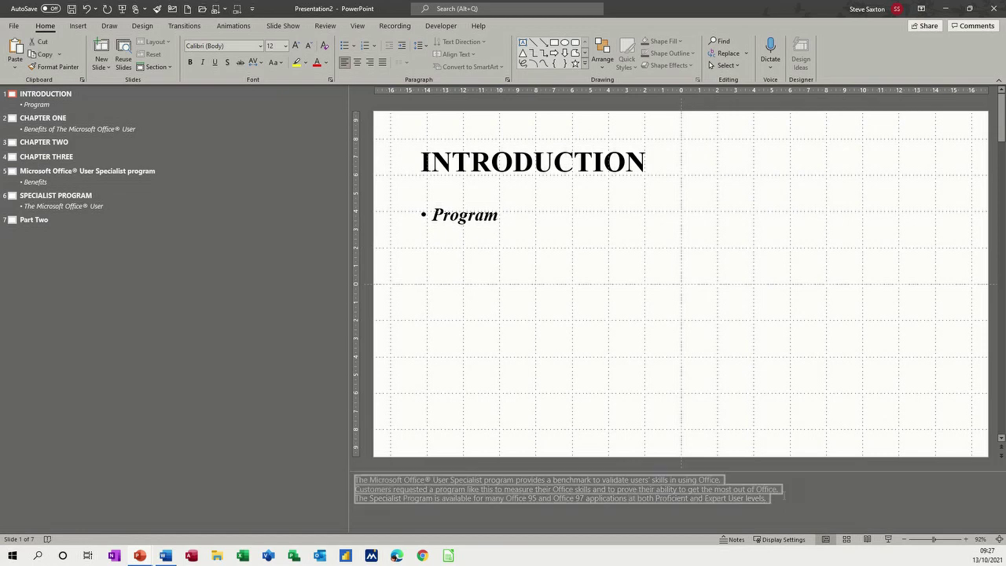
left_click(365, 45)
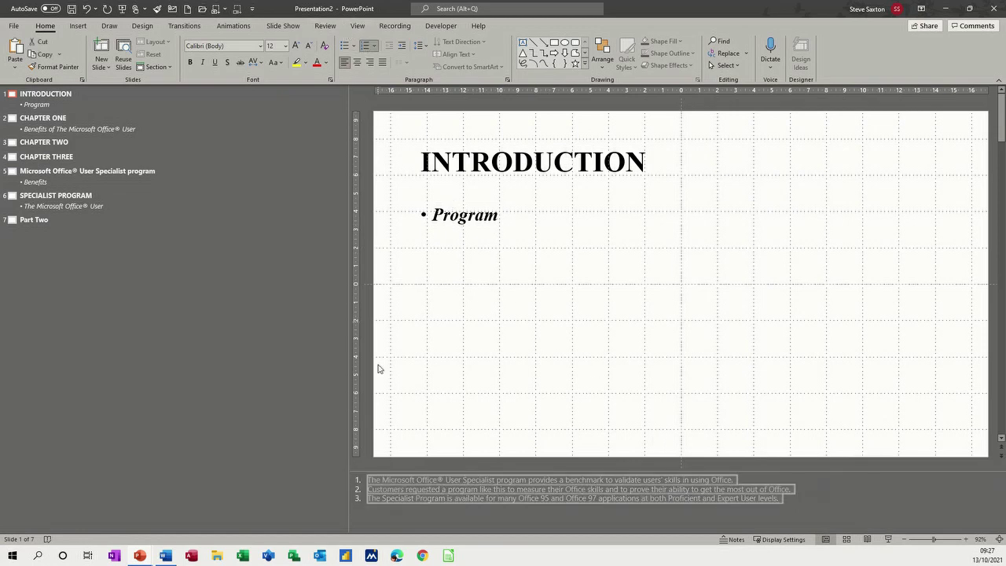
left_click(398, 486)
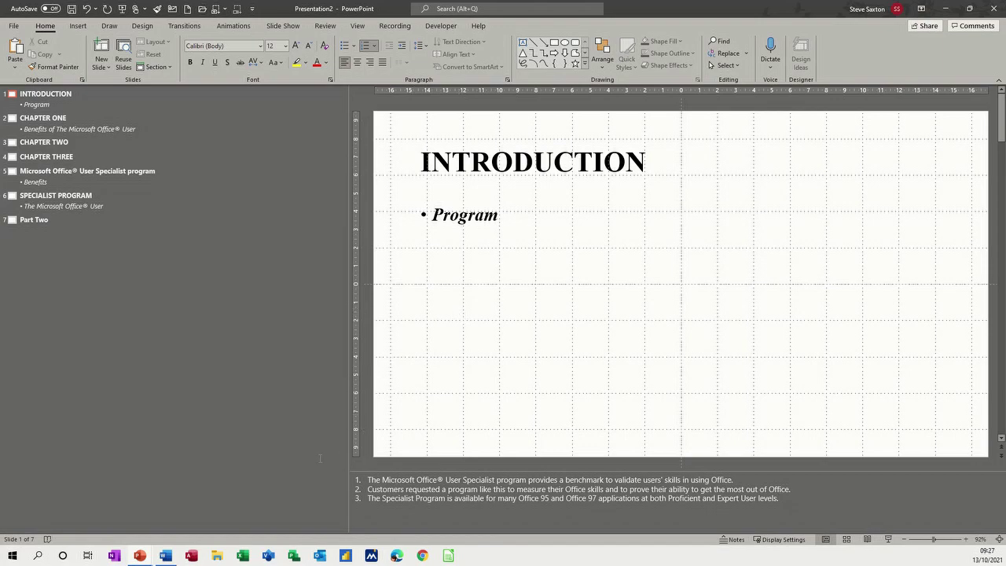
Review the styles of the INTRODUCTION, Program and CHAPTER ONE headings in the Word document, and switch back to Presentation2 in PowerPoint.
left_click(166, 557)
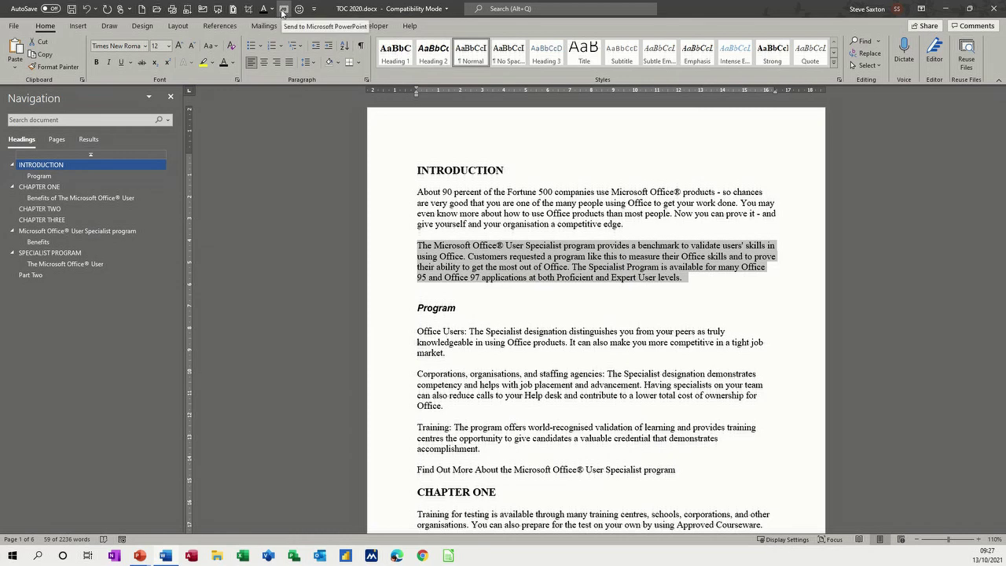
left_click(396, 173)
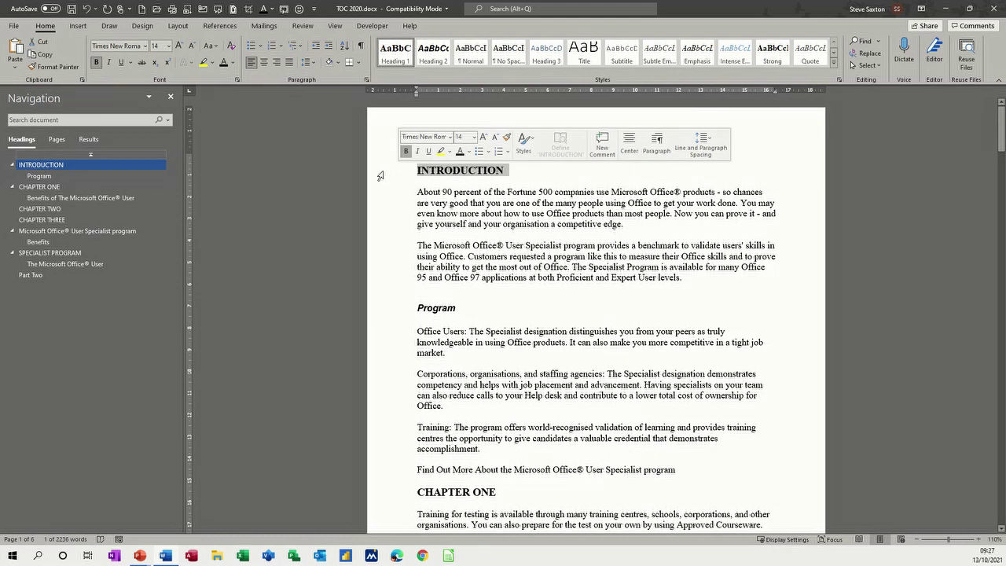
left_click(372, 311)
left_click(403, 490)
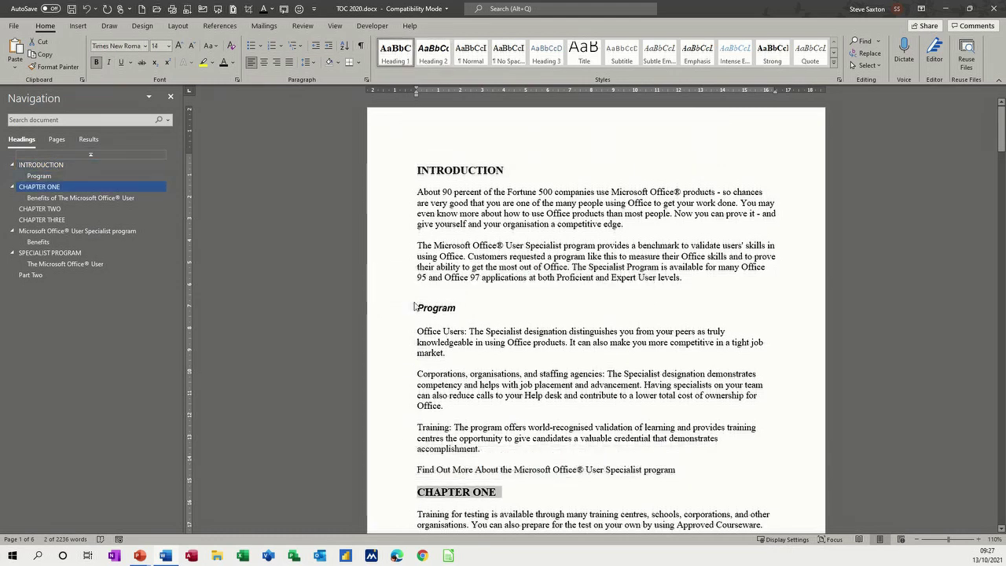
left_click(387, 169)
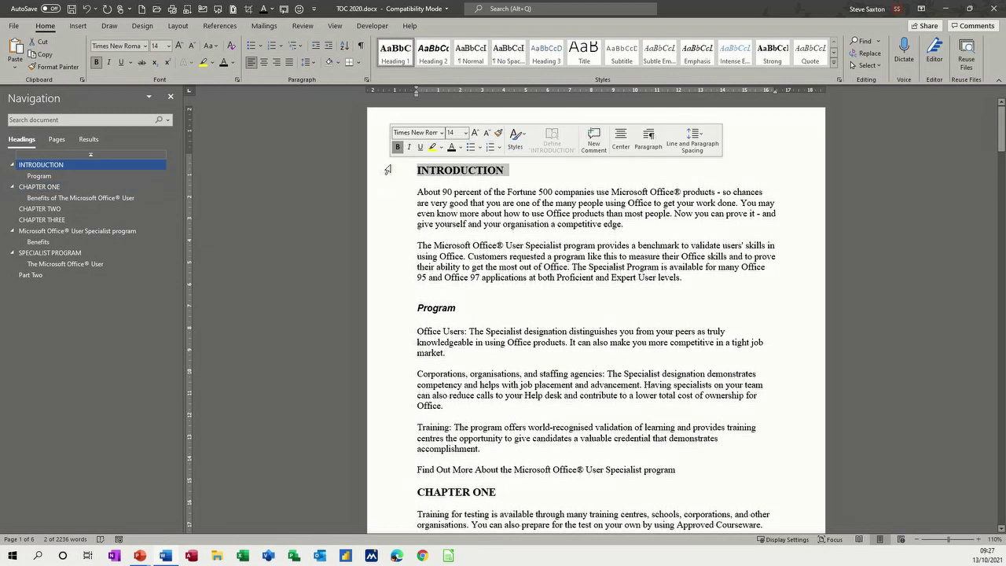
left_click(392, 315)
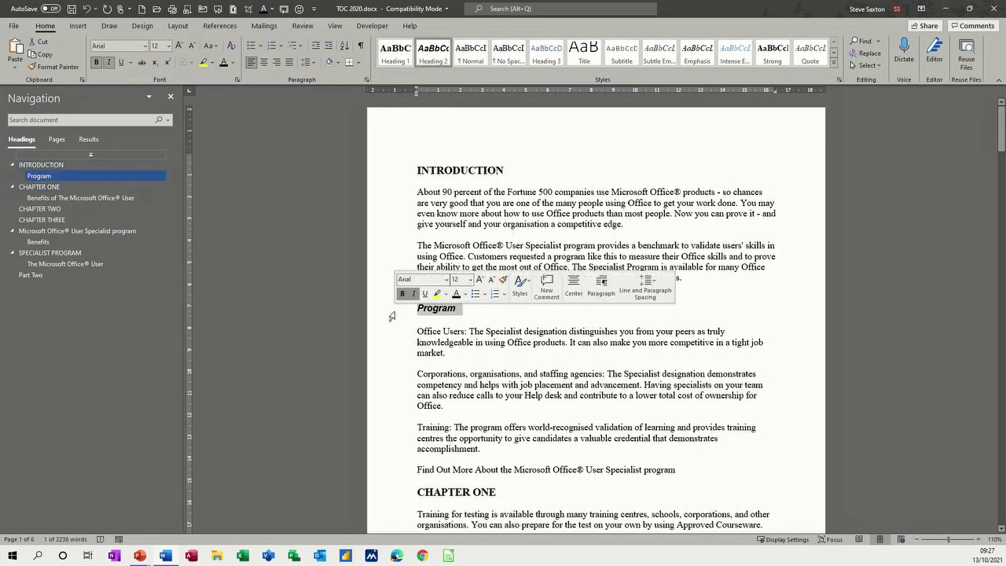
left_click(542, 57)
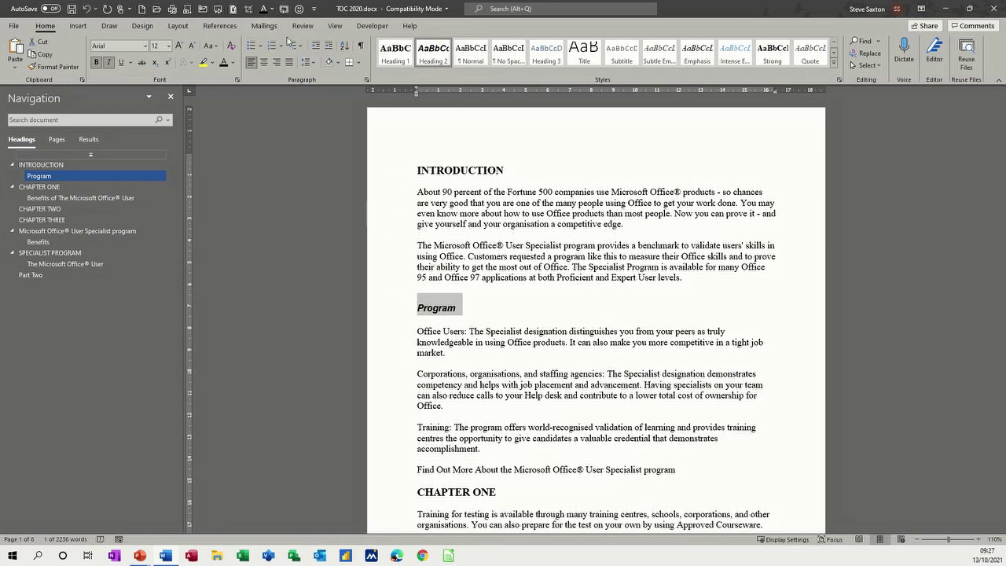
left_click(140, 556)
left_click(187, 516)
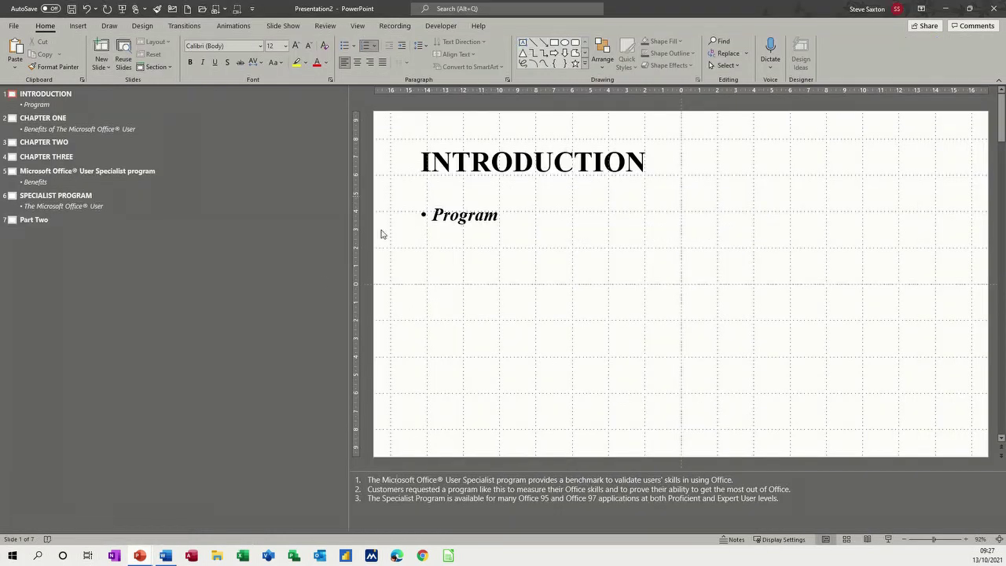